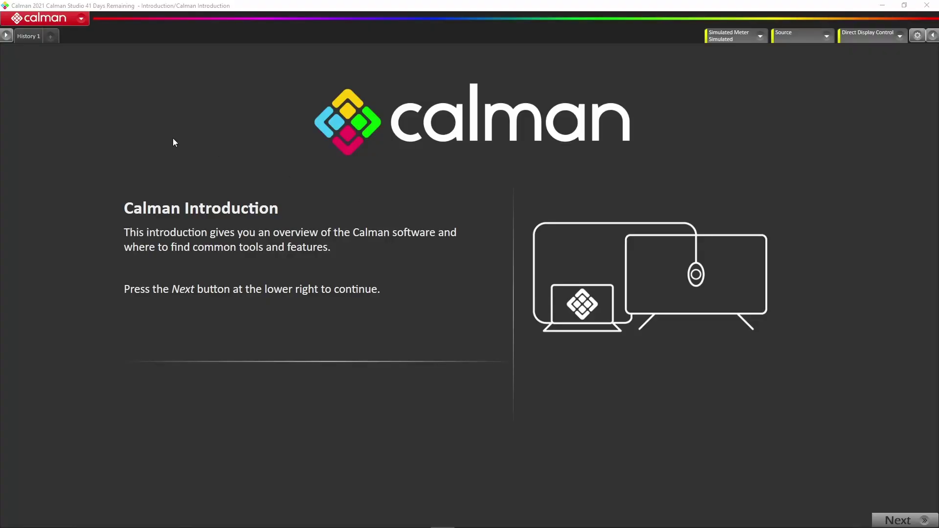
- Load the Calibration > 3D LUT workflow template from the Calman main menu
{"action": "left_click", "coordinate": [81, 21]}
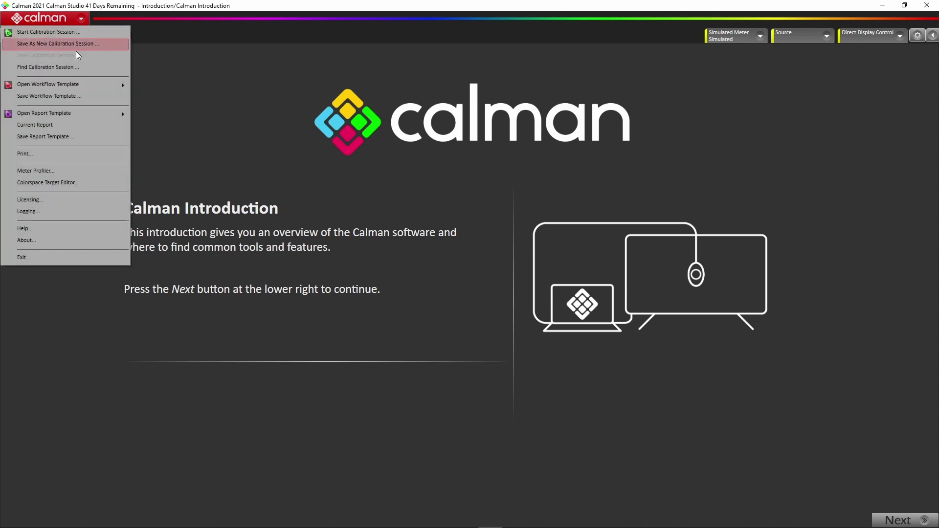
{"action": "mouse_move", "coordinate": [93, 85]}
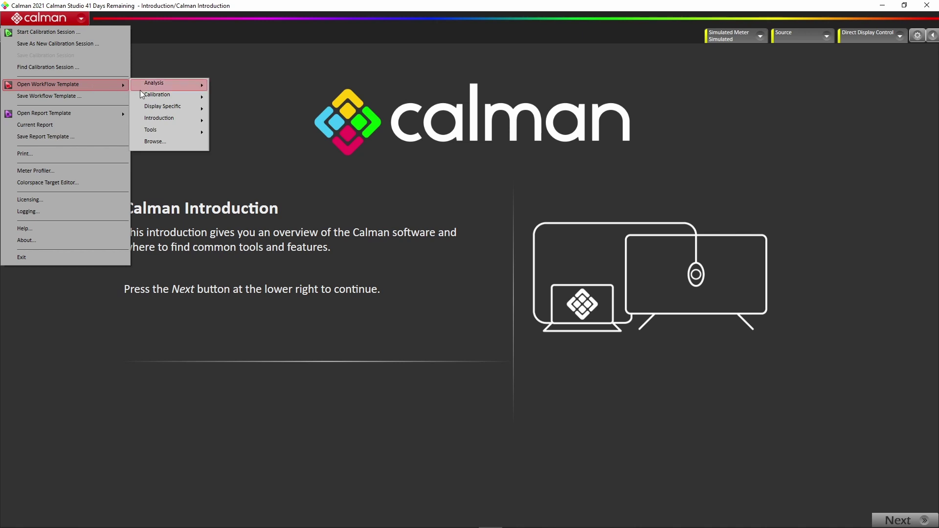
{"action": "mouse_move", "coordinate": [163, 95]}
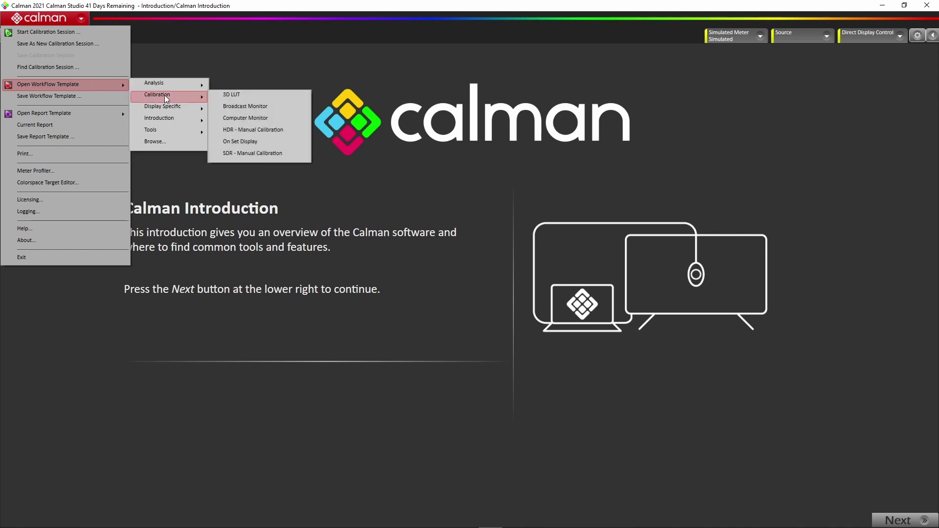
{"action": "left_click", "coordinate": [247, 94]}
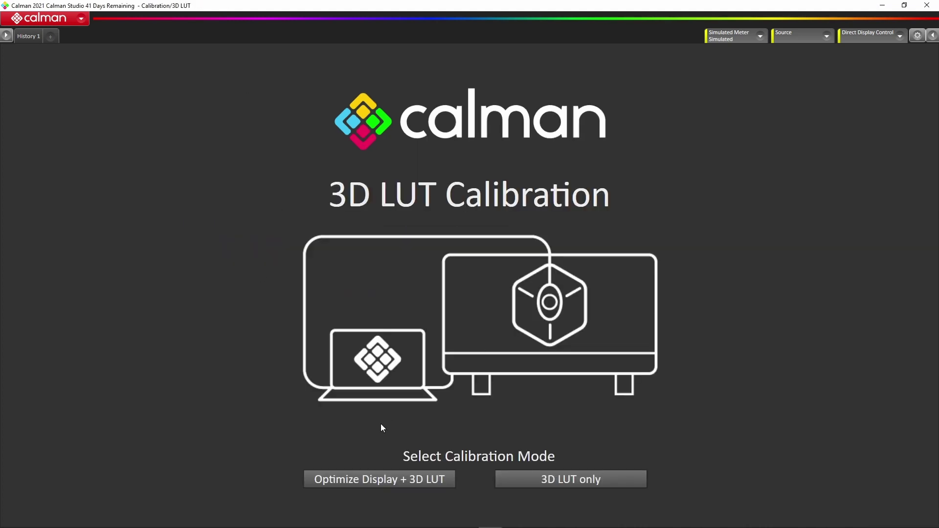
- Choose Optimize Display + 3D LUT mode and connect the i1Display OEM meter as LCD (LED Blue Green)
{"action": "left_click", "coordinate": [351, 479]}
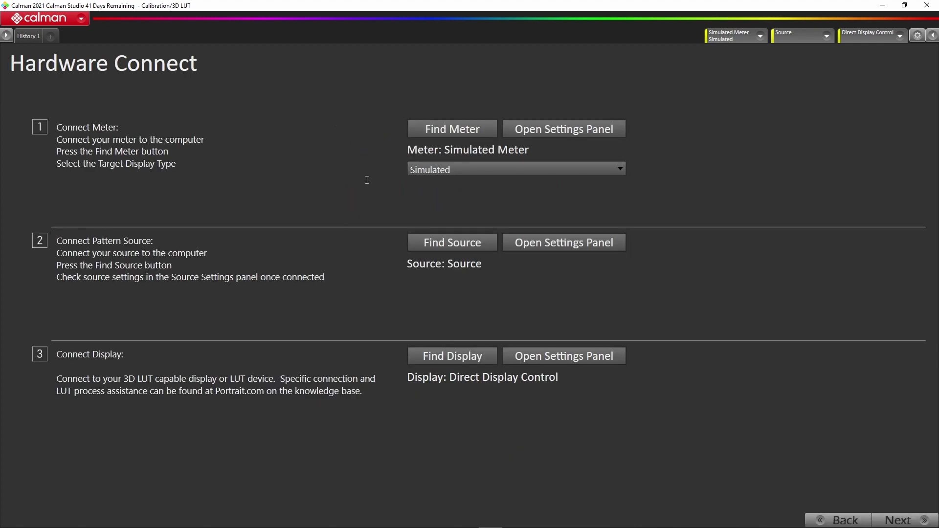
{"action": "left_click", "coordinate": [453, 128]}
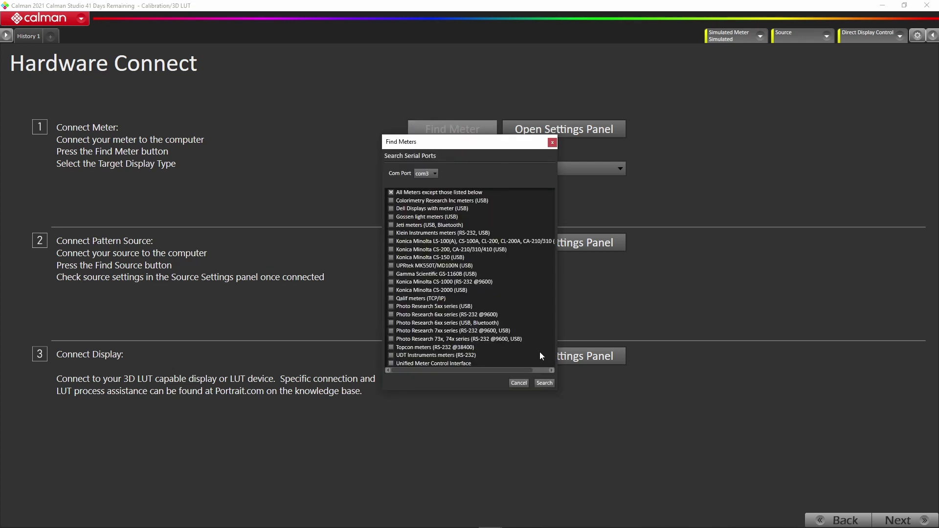
{"action": "left_click", "coordinate": [544, 383]}
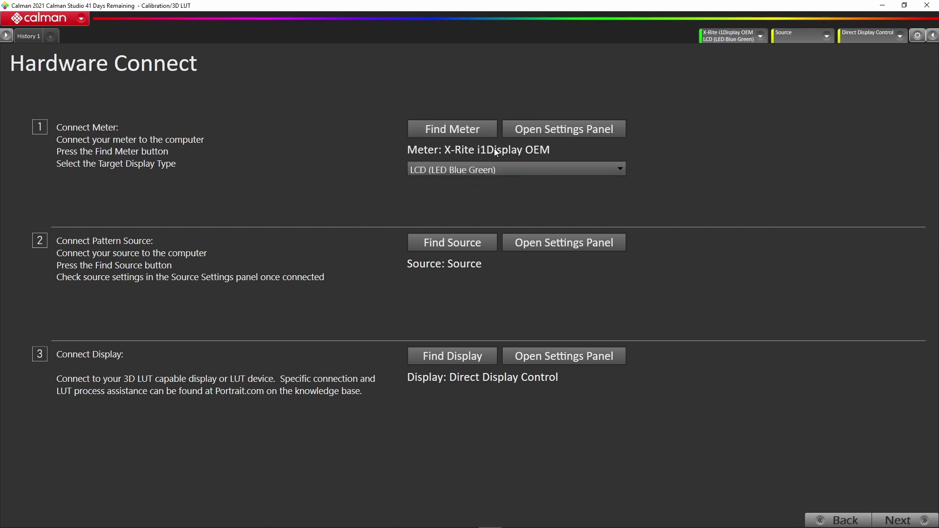
{"action": "left_click", "coordinate": [511, 171]}
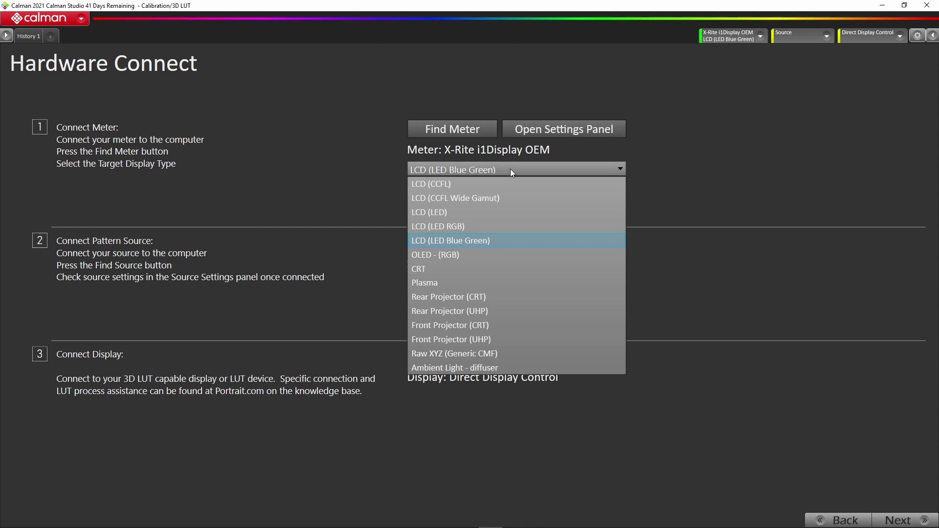
{"action": "left_click", "coordinate": [509, 169]}
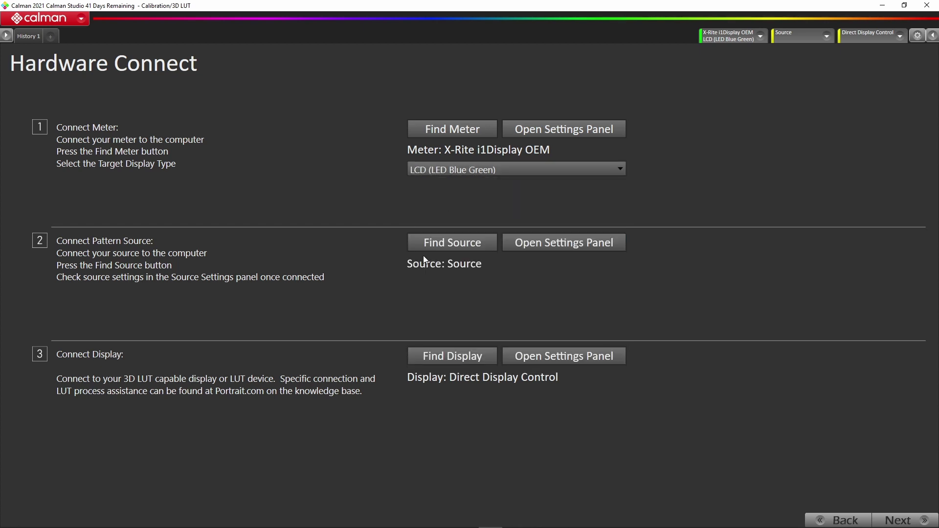
- Set DaVinci as the source manufacturer so Calman waits for the Resolve pattern generator on port 20002
{"action": "left_click", "coordinate": [456, 246]}
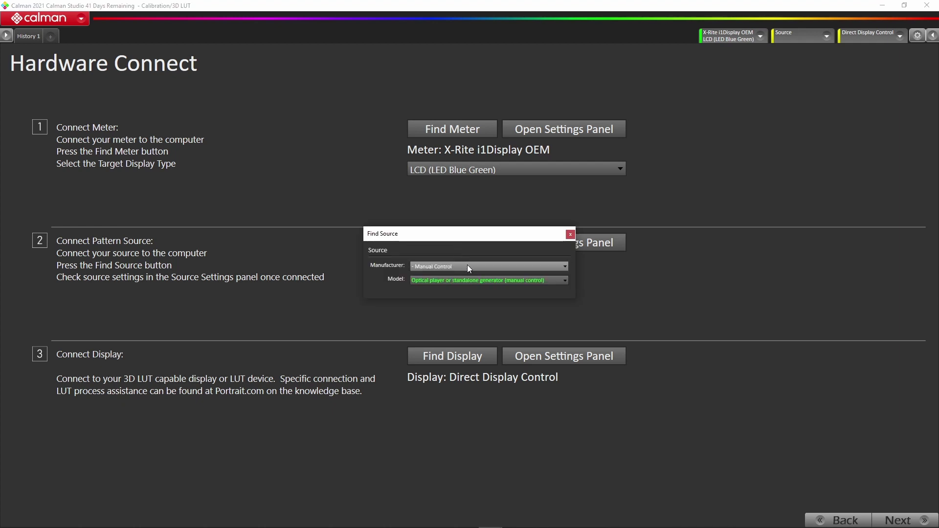
{"action": "left_click", "coordinate": [468, 265]}
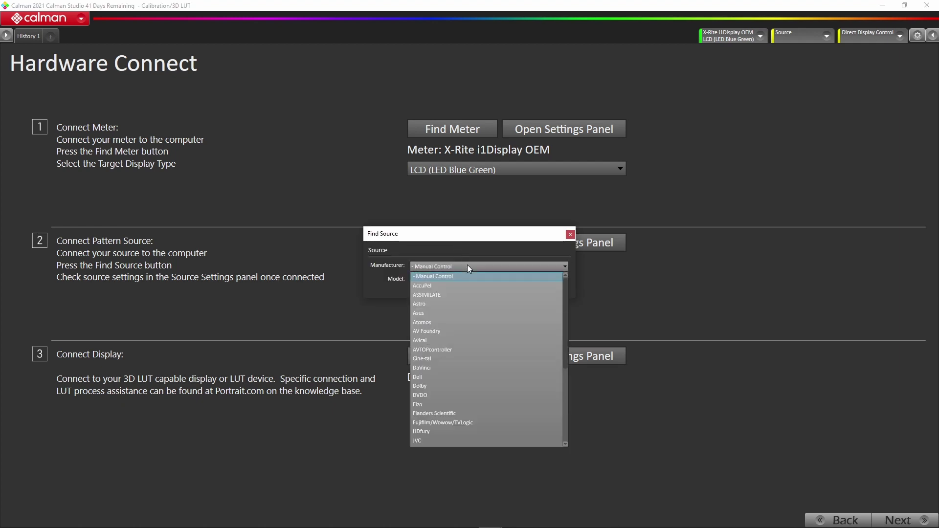
{"action": "left_click", "coordinate": [428, 369]}
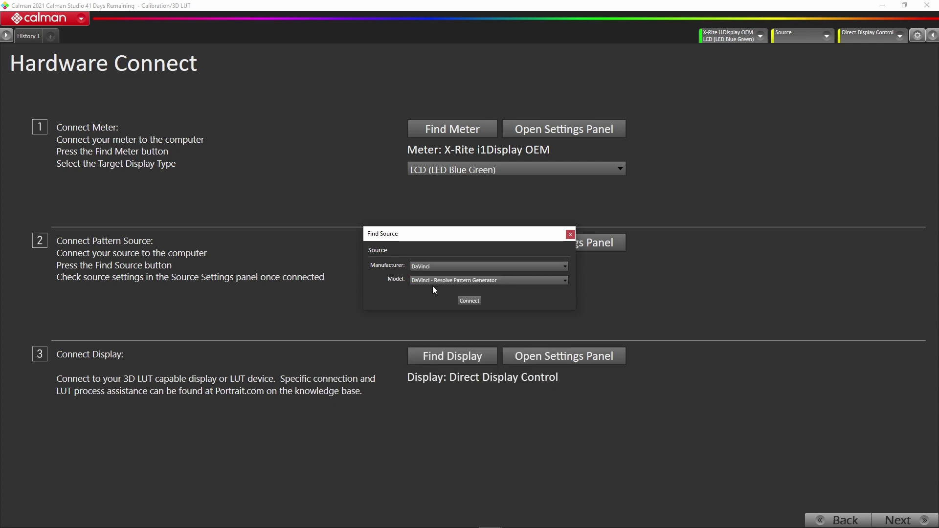
{"action": "left_click", "coordinate": [470, 301]}
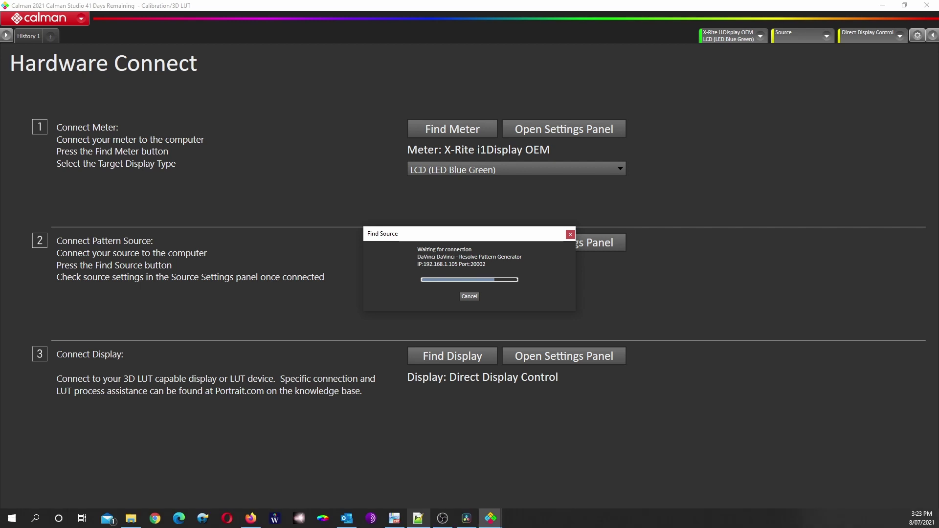
- Connect DaVinci Resolve to Calman via Workspace > Monitor Calibration > Portrait Displays Calman
{"action": "left_click", "coordinate": [466, 518]}
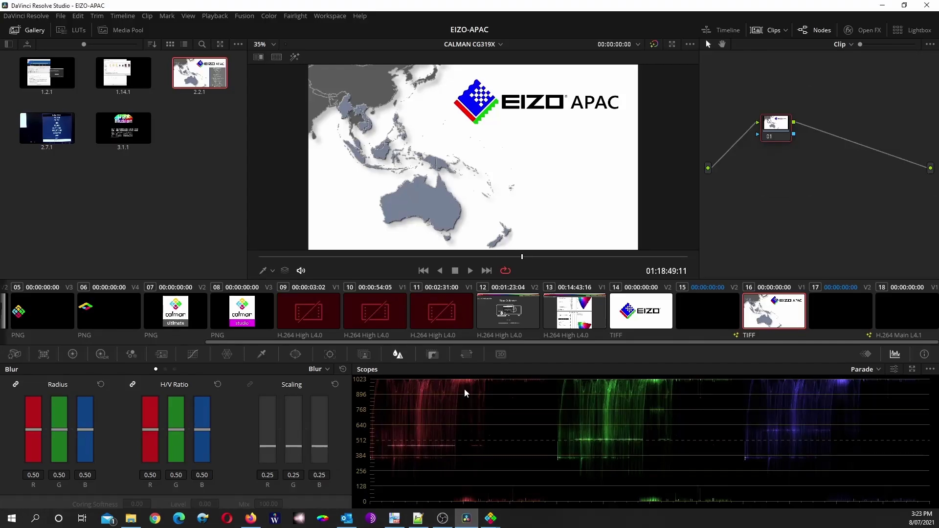
{"action": "left_click", "coordinate": [337, 19]}
{"action": "mouse_move", "coordinate": [409, 297]}
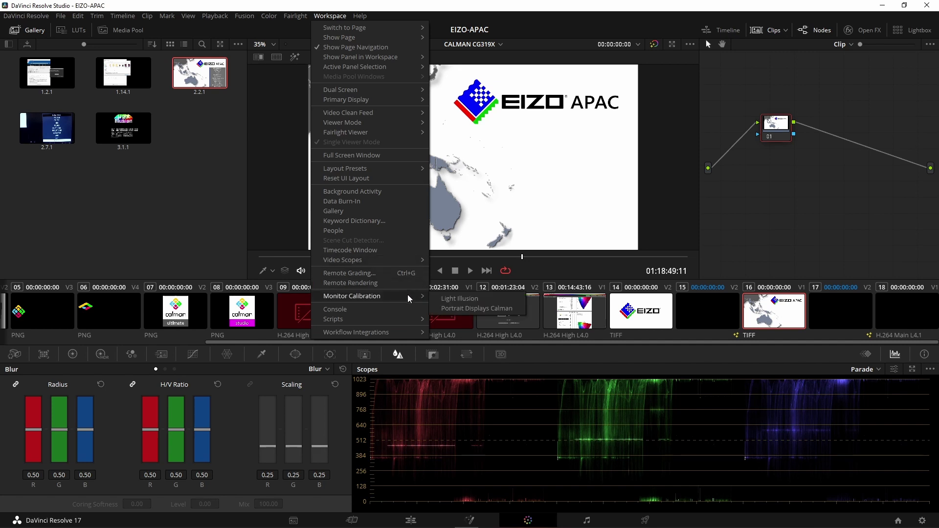
{"action": "left_click", "coordinate": [477, 309]}
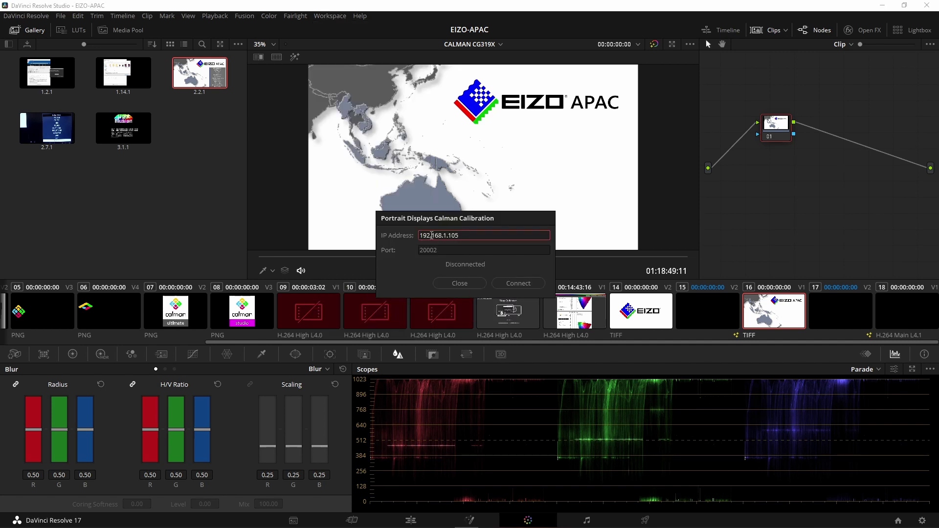
{"action": "left_click", "coordinate": [516, 285]}
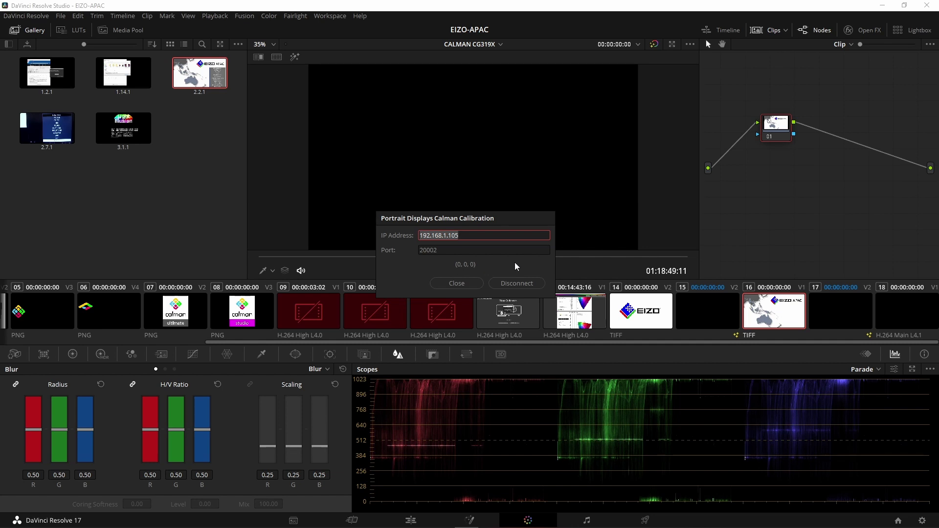
{"action": "key", "text": "alt+Tab"}
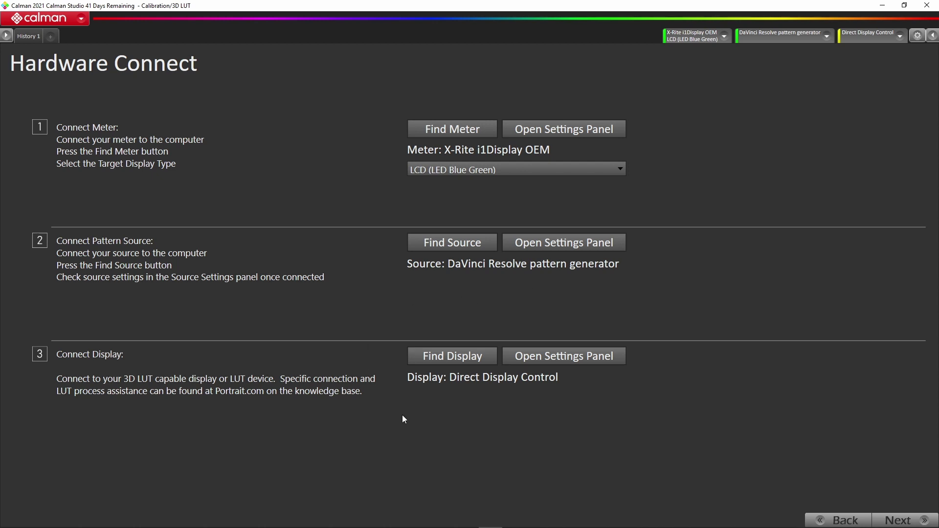
- Connect the Eizo display using the ColorEdge monitors 3D LUT (USB) model
{"action": "left_click", "coordinate": [458, 358]}
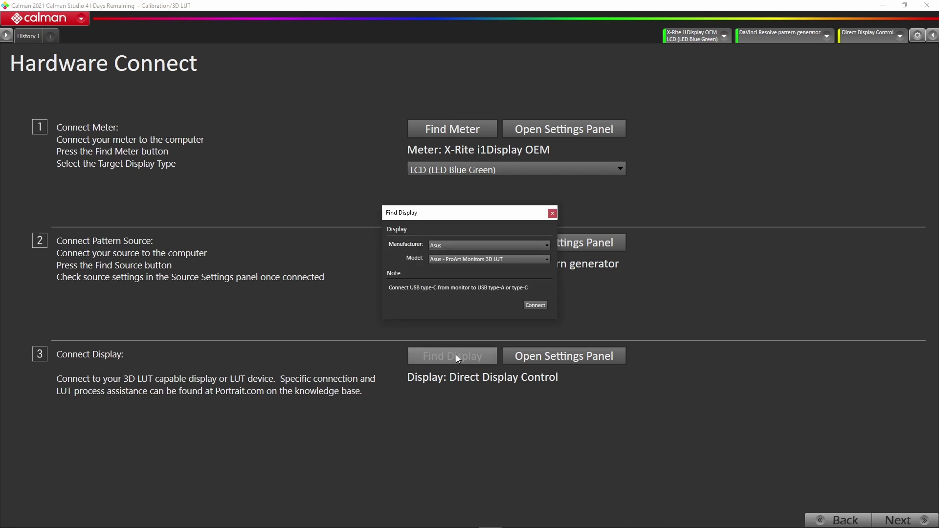
{"action": "left_click", "coordinate": [463, 246]}
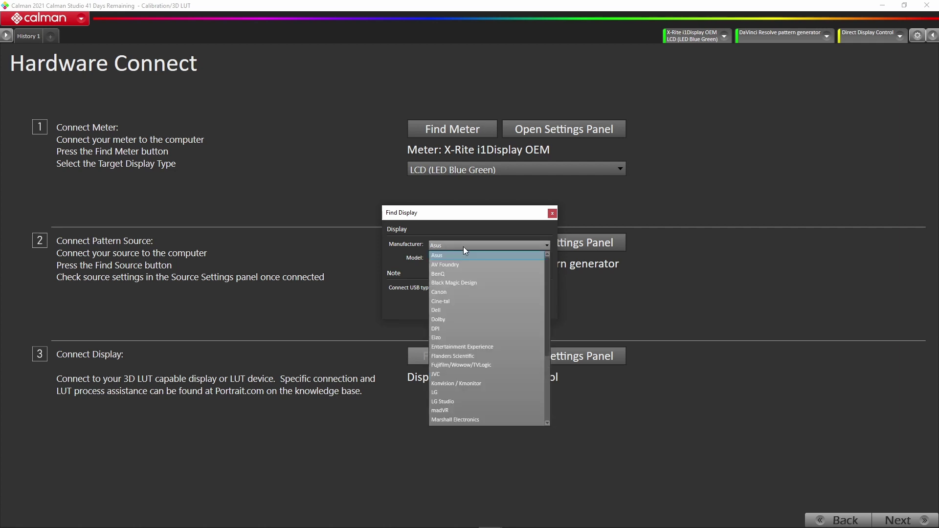
{"action": "left_click", "coordinate": [441, 338]}
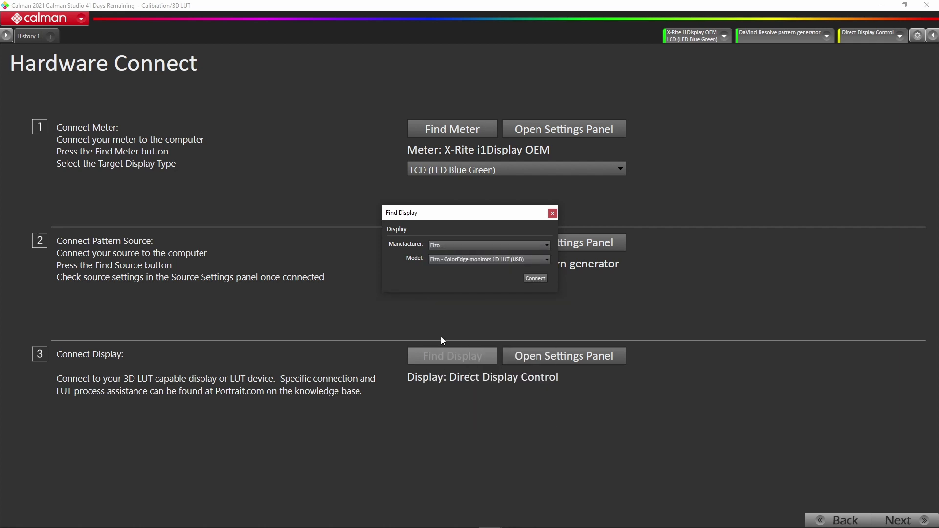
{"action": "left_click", "coordinate": [487, 263]}
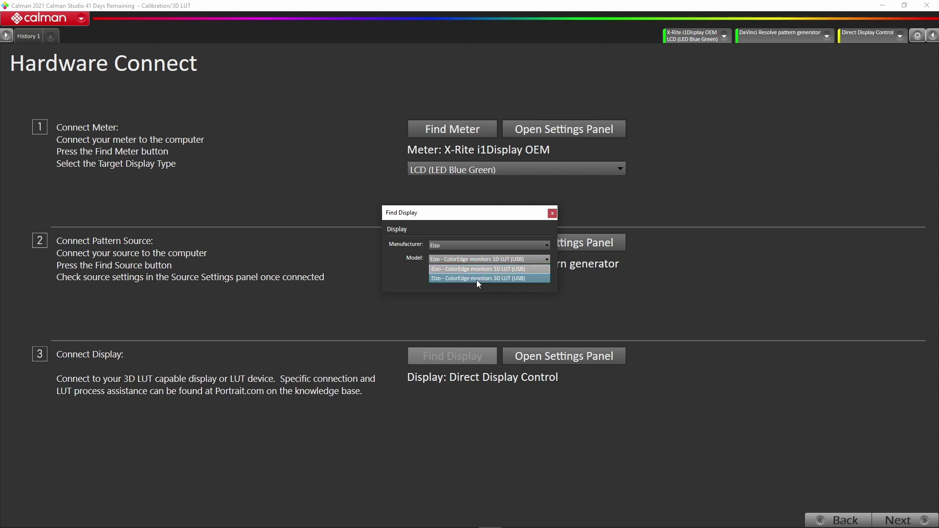
{"action": "left_click", "coordinate": [478, 278]}
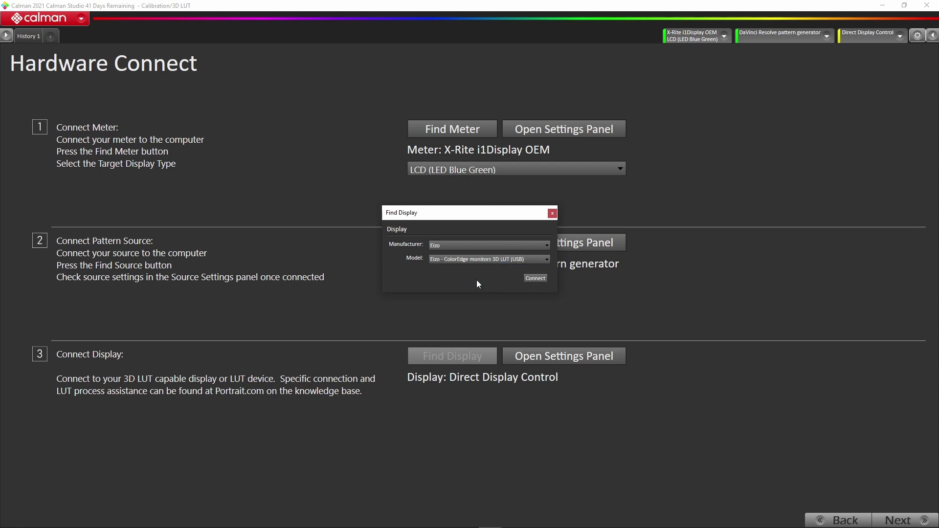
{"action": "left_click", "coordinate": [533, 278]}
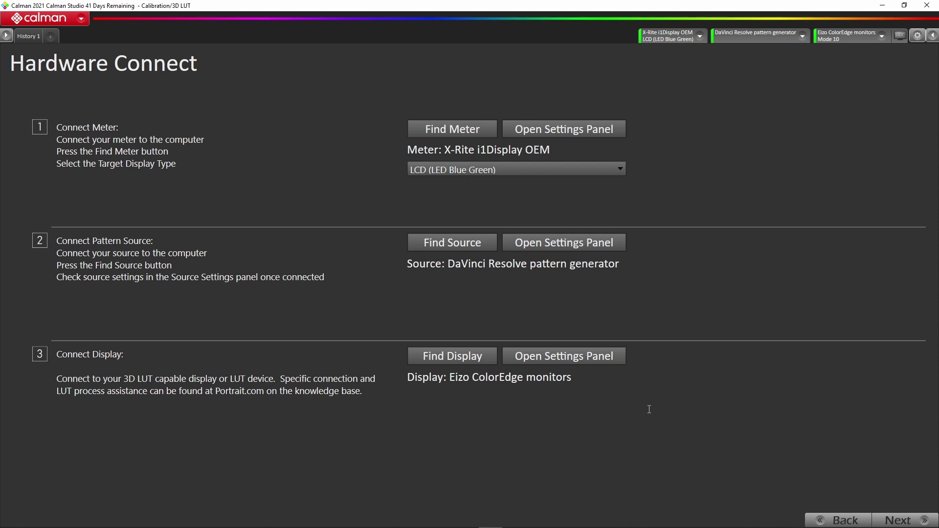
- On the Calibration Targets page, set the EOTF to Power with gamma 2.4
{"action": "left_click", "coordinate": [897, 520]}
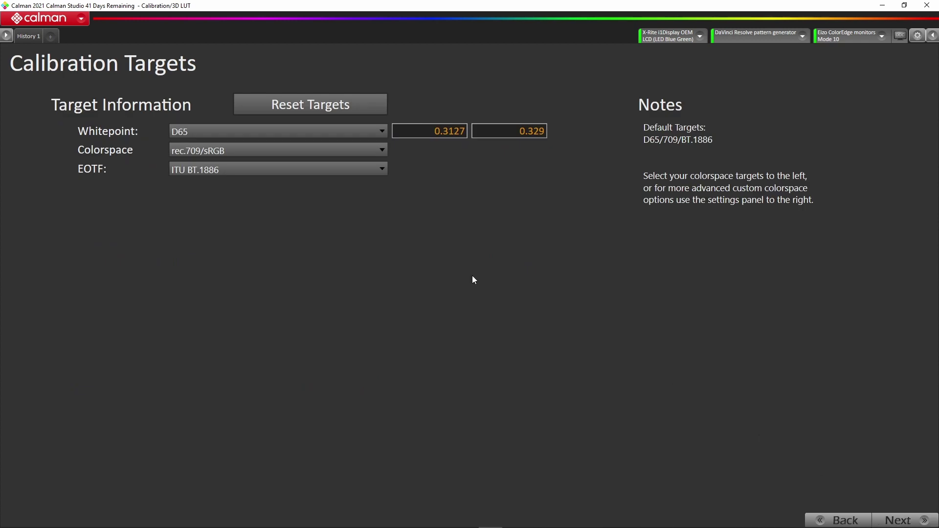
{"action": "left_click", "coordinate": [318, 172]}
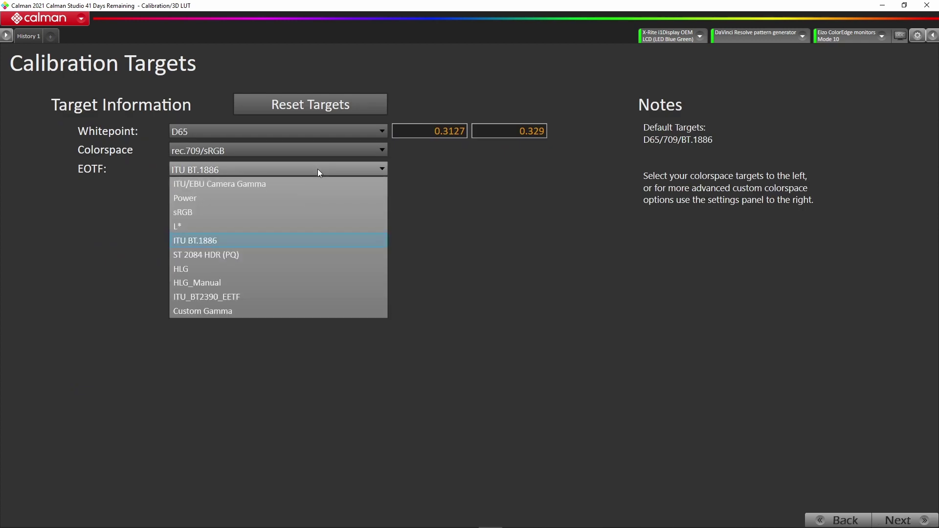
{"action": "left_click", "coordinate": [313, 197]}
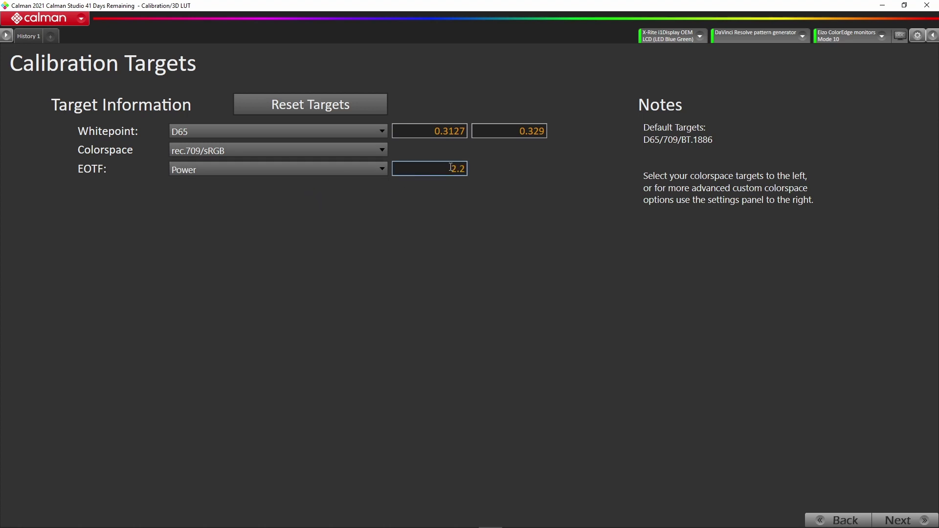
{"action": "left_click", "coordinate": [451, 167]}
{"action": "type", "text": "2.4"}
{"action": "key", "text": "Return"}
- Read the pre-calibration series, averaging DeltaE 6.2 grayscale and 6.3 colour
{"action": "left_click", "coordinate": [899, 521]}
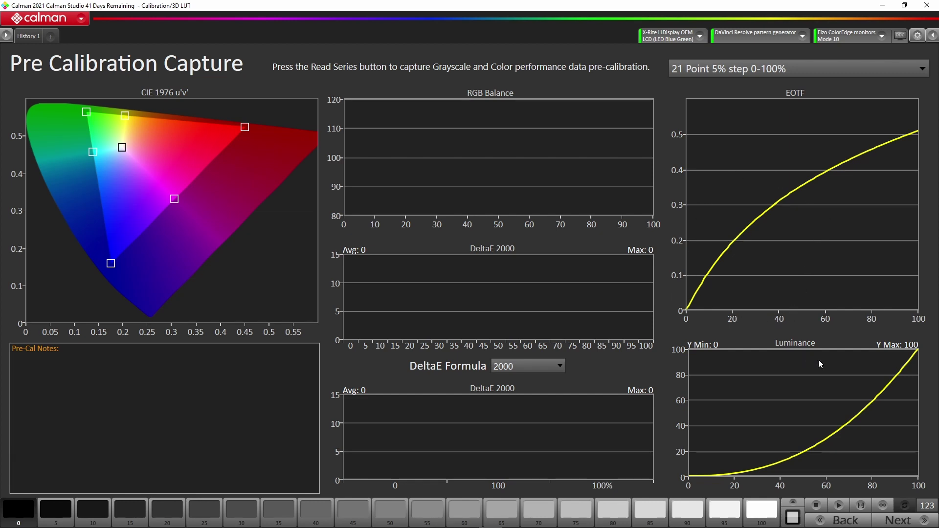
{"action": "left_click", "coordinate": [862, 507]}
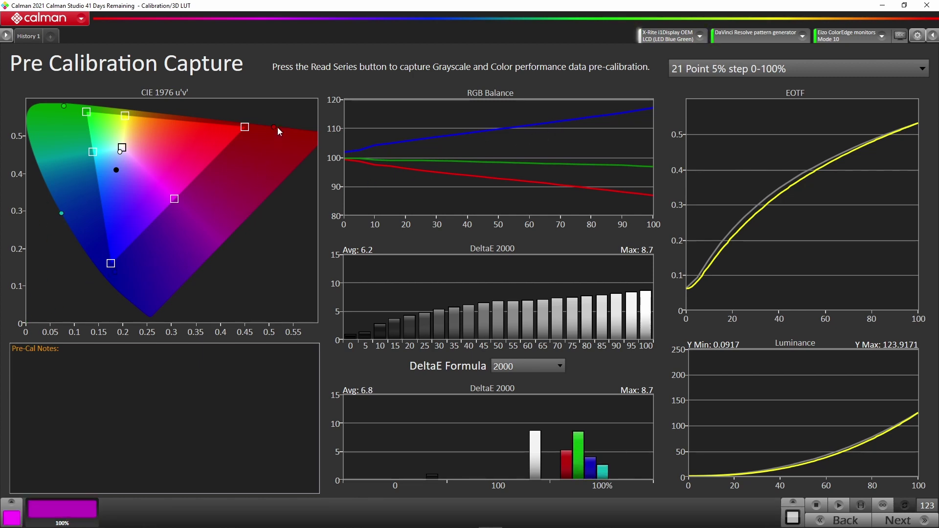
{"action": "mouse_move", "coordinate": [274, 127]}
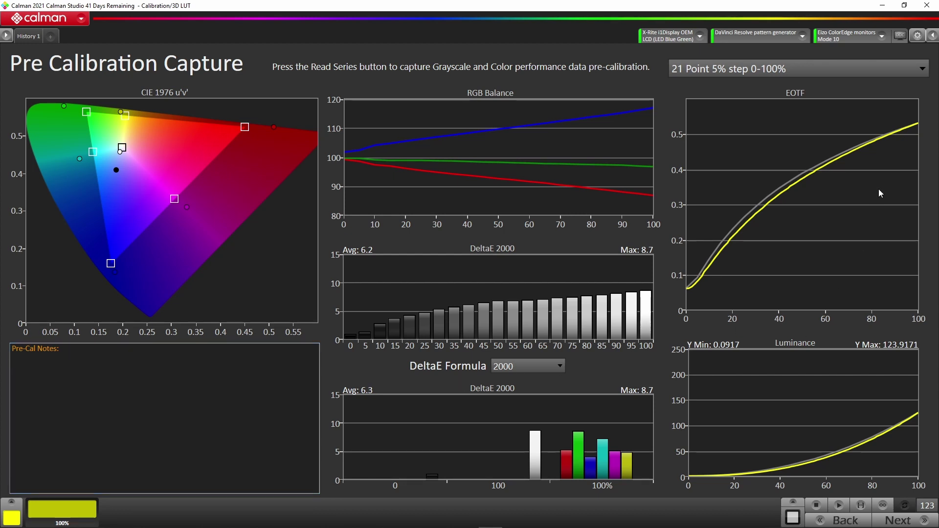
- Go to the Luminance step and run a confirmed Full DDC Reset on the Eizo monitor
{"action": "left_click", "coordinate": [899, 519]}
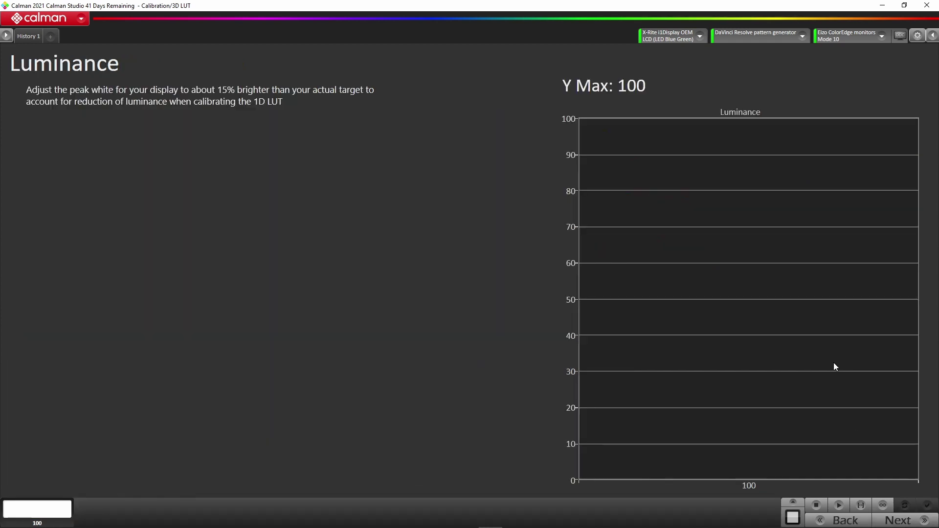
{"action": "left_click", "coordinate": [846, 39]}
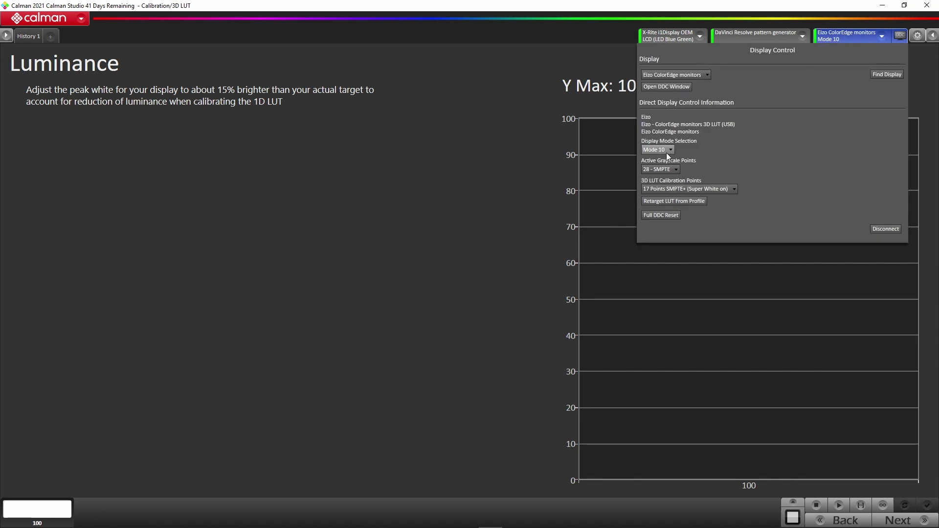
{"action": "left_click", "coordinate": [665, 216]}
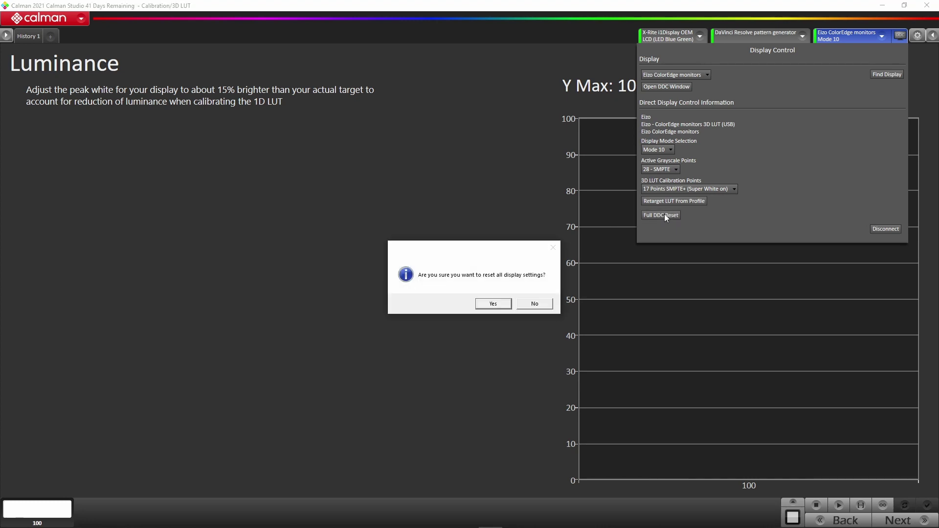
{"action": "left_click", "coordinate": [499, 305]}
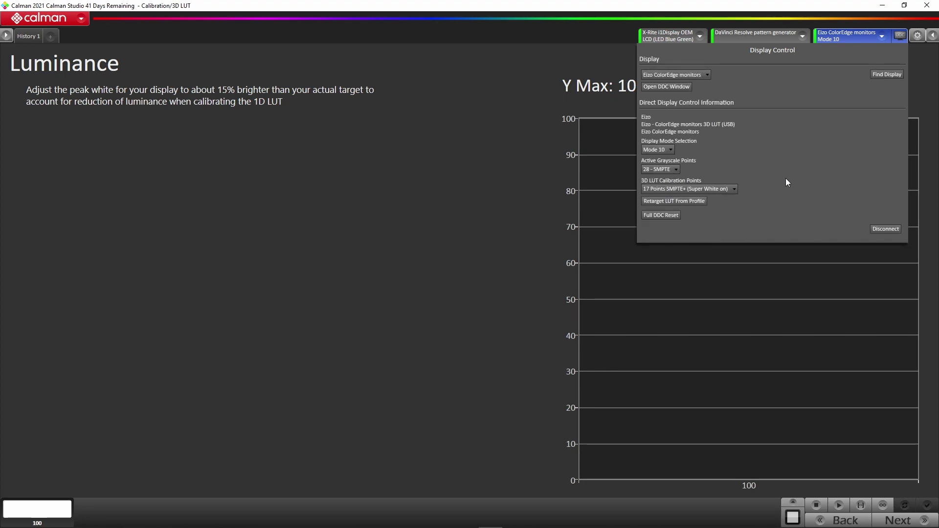
{"action": "left_click", "coordinate": [837, 38]}
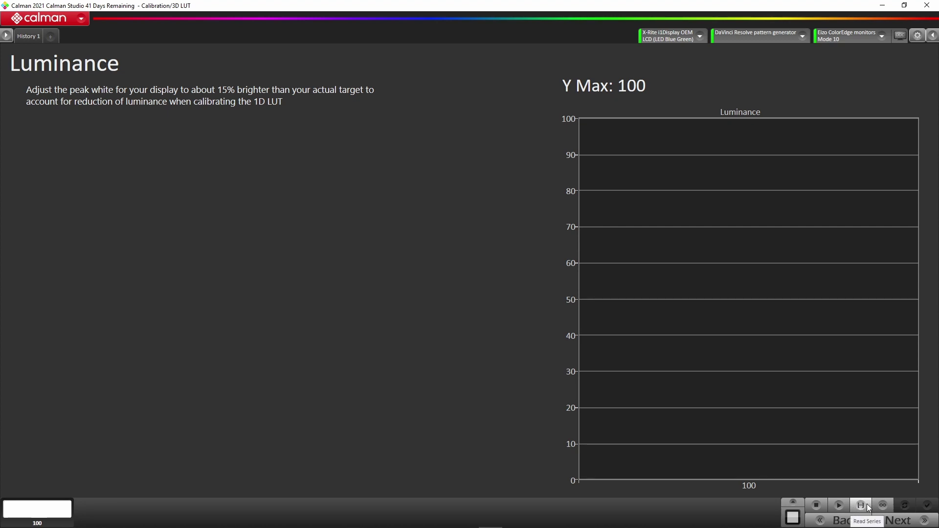
- Read peak white continuously and raise the backlight to about 269, reaching Y Max 114.2
{"action": "left_click", "coordinate": [883, 506]}
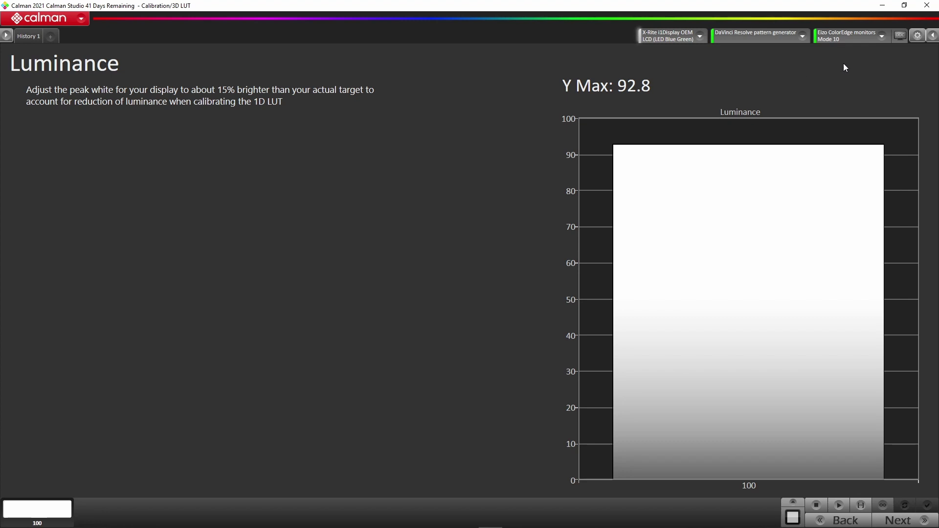
{"action": "left_click", "coordinate": [900, 35]}
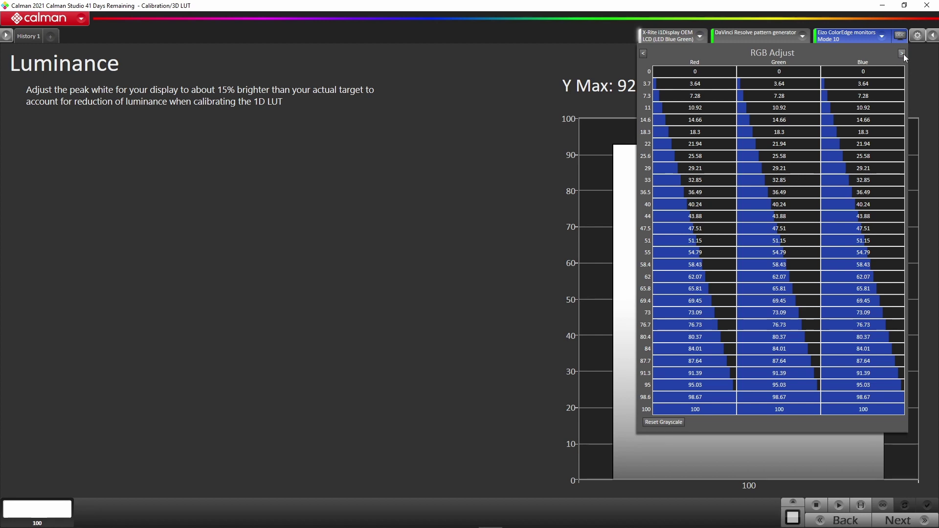
{"action": "left_click", "coordinate": [903, 53]}
{"action": "left_click", "coordinate": [903, 53]}
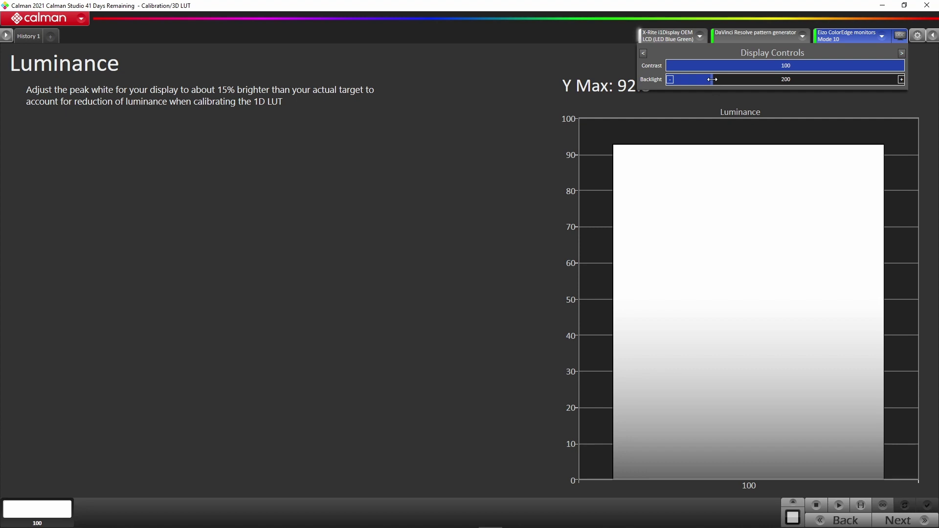
{"action": "left_click", "coordinate": [732, 80]}
{"action": "left_click", "coordinate": [730, 80]}
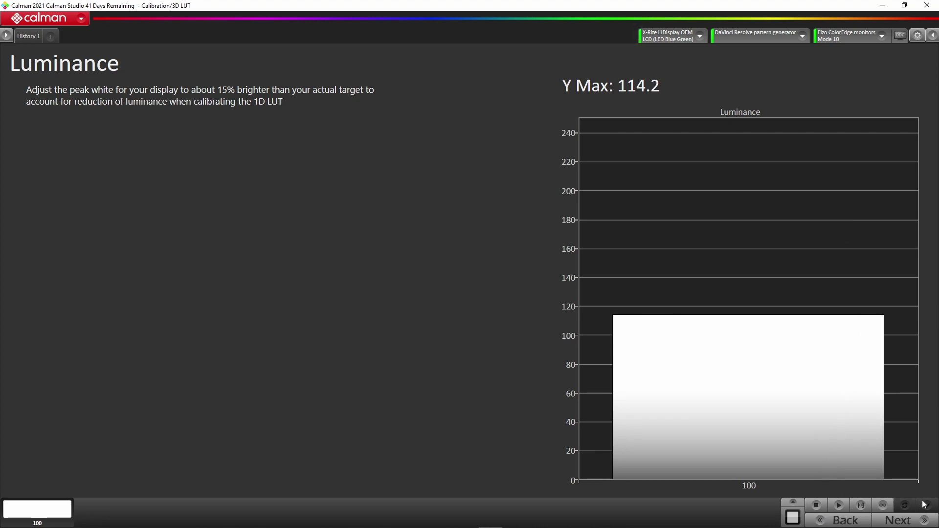
- Advance past White Balance and 1D LUT to the 3D LUT Calibration step
{"action": "left_click", "coordinate": [910, 521]}
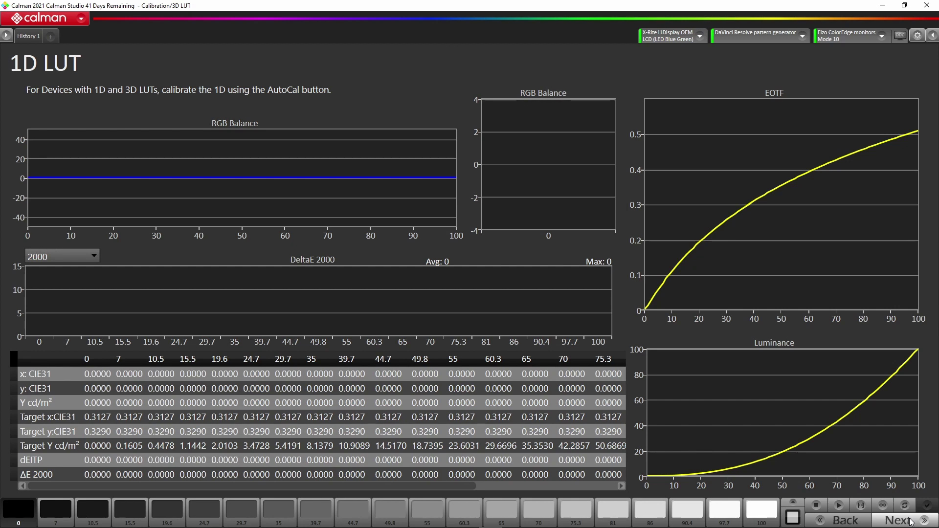
{"action": "left_click", "coordinate": [898, 522]}
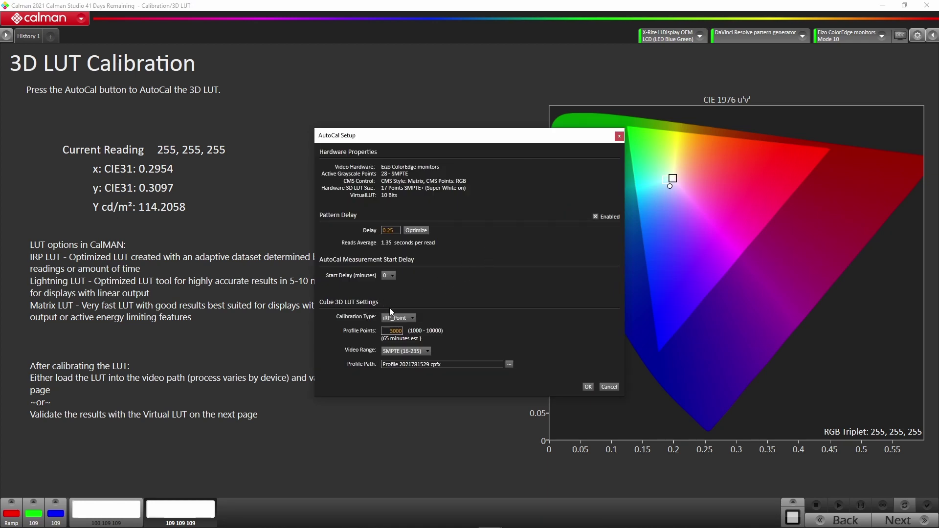
- Choose Lighting_LUT as the 3D LUT calibration type, keeping the 26-point ramp and 101 points
{"action": "left_click", "coordinate": [405, 318]}
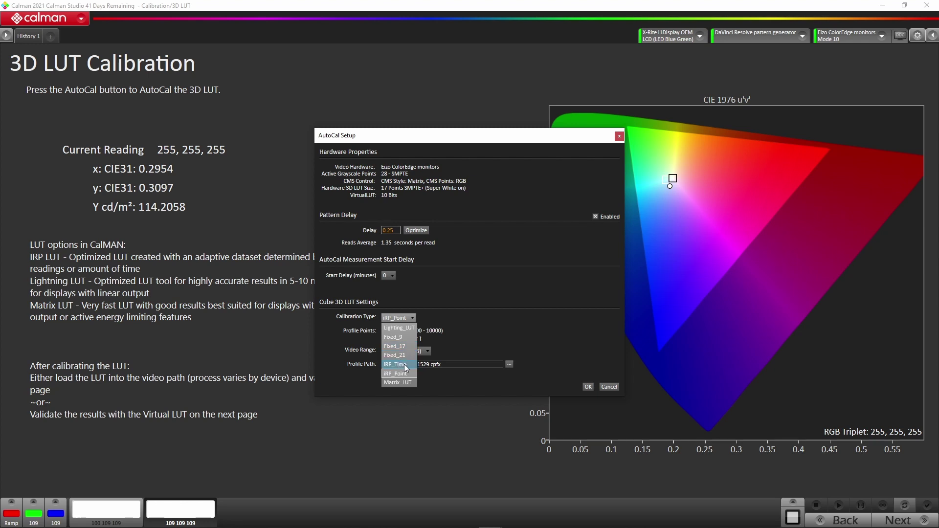
{"action": "left_click", "coordinate": [407, 328]}
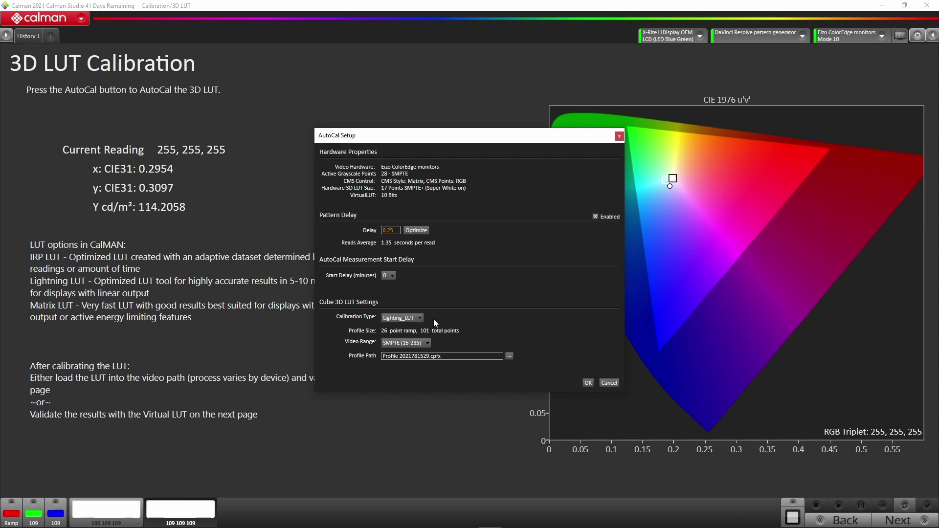
- Run the Lighting_LUT 3D LUT calibration, which finishes in 0:05:12 after 101 reads
{"action": "left_click", "coordinate": [588, 383]}
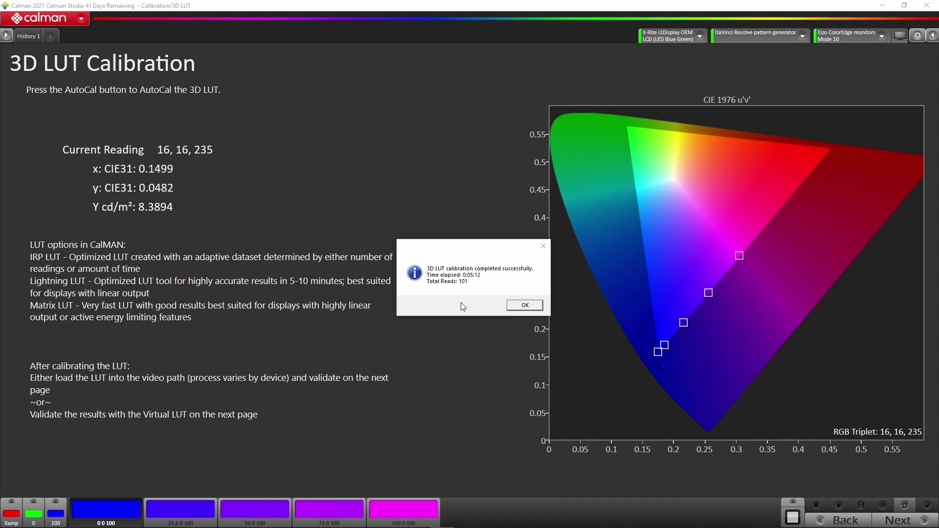
- Dismiss the completion message, go to Post Calibration Capture, then step back past 3D and 1D LUT
{"action": "left_click", "coordinate": [522, 307]}
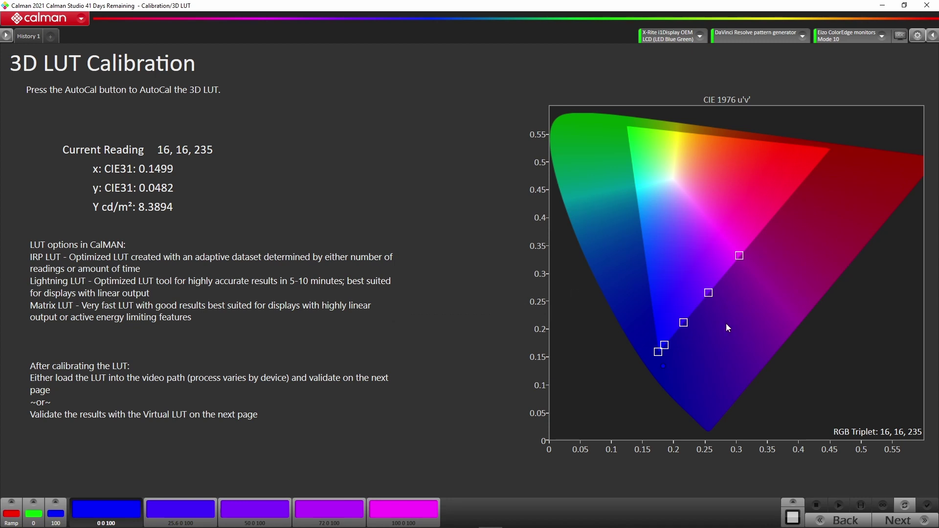
{"action": "left_click", "coordinate": [898, 520]}
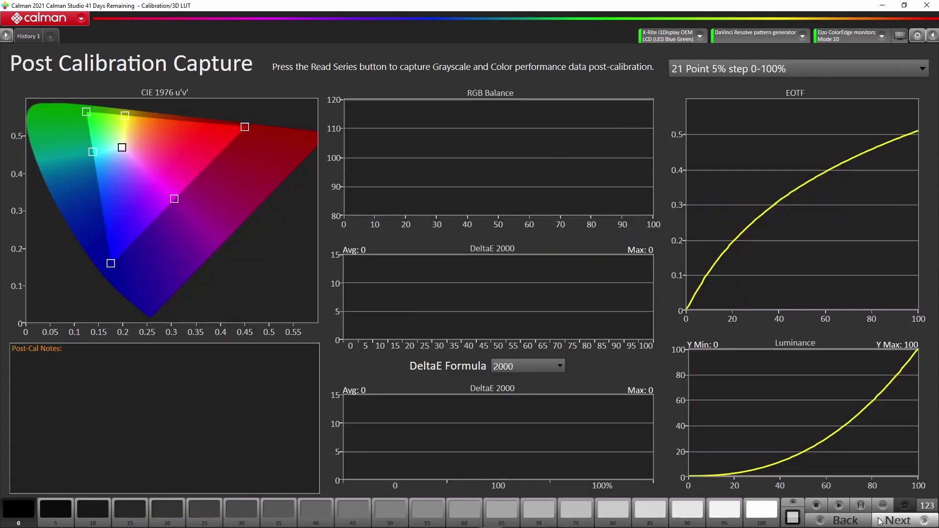
{"action": "left_click", "coordinate": [830, 521]}
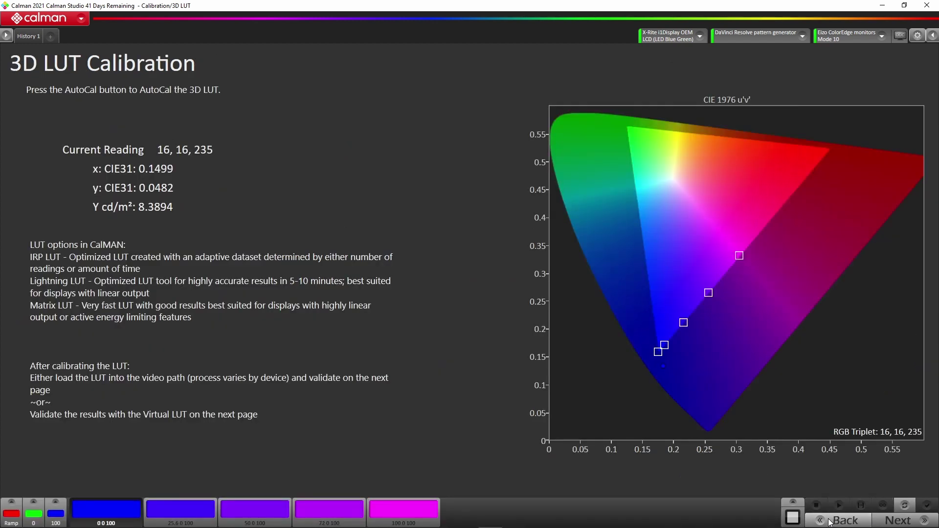
{"action": "left_click", "coordinate": [830, 521]}
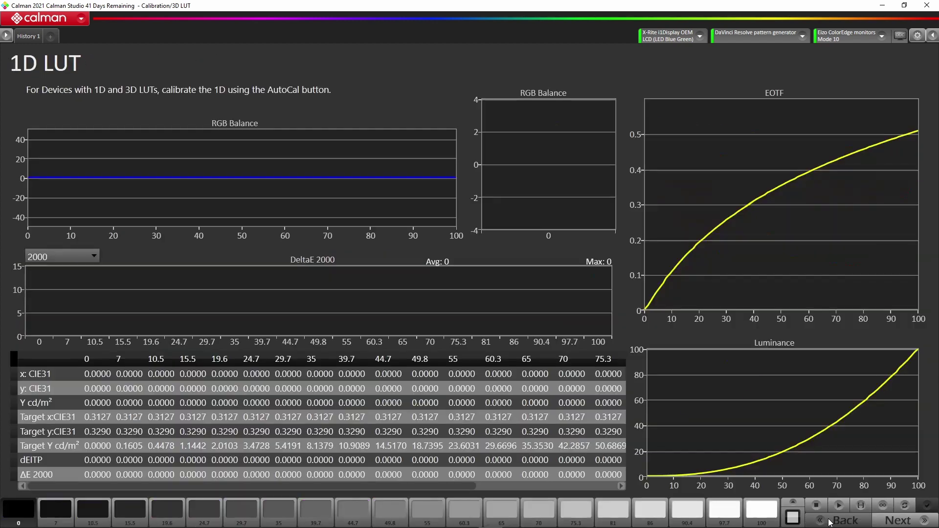
{"action": "left_click", "coordinate": [830, 521]}
- On the Luminance step, read peak white continuously and lower the backlight from 269 to 248, reaching Y Max 100.4
{"action": "left_click", "coordinate": [830, 521]}
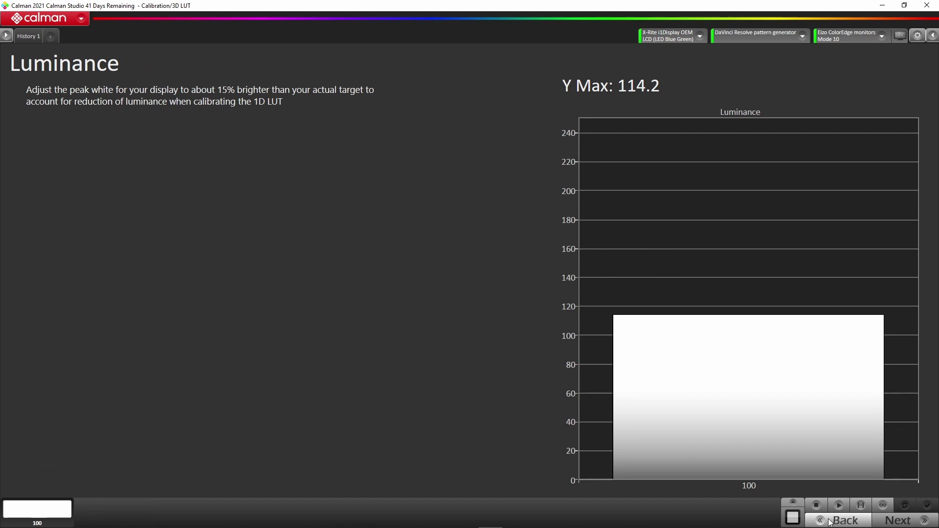
{"action": "left_click", "coordinate": [884, 506]}
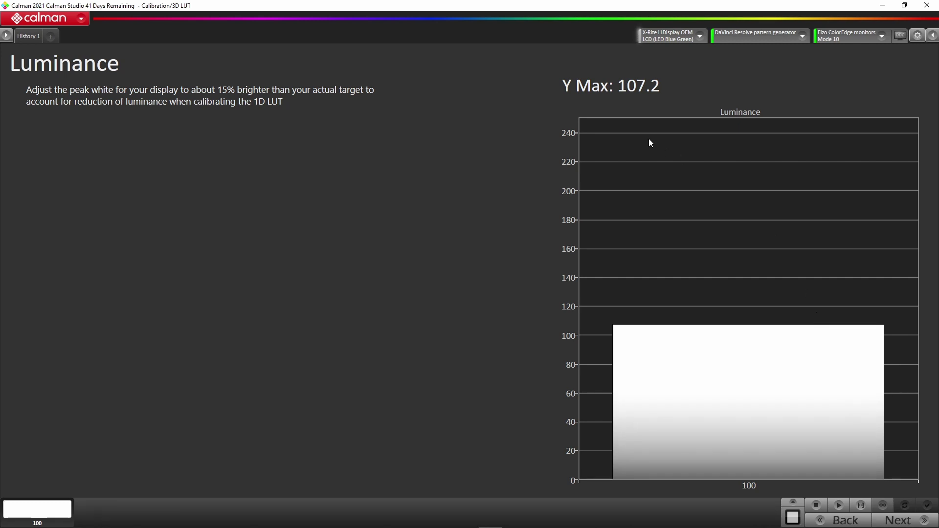
{"action": "left_click", "coordinate": [899, 36]}
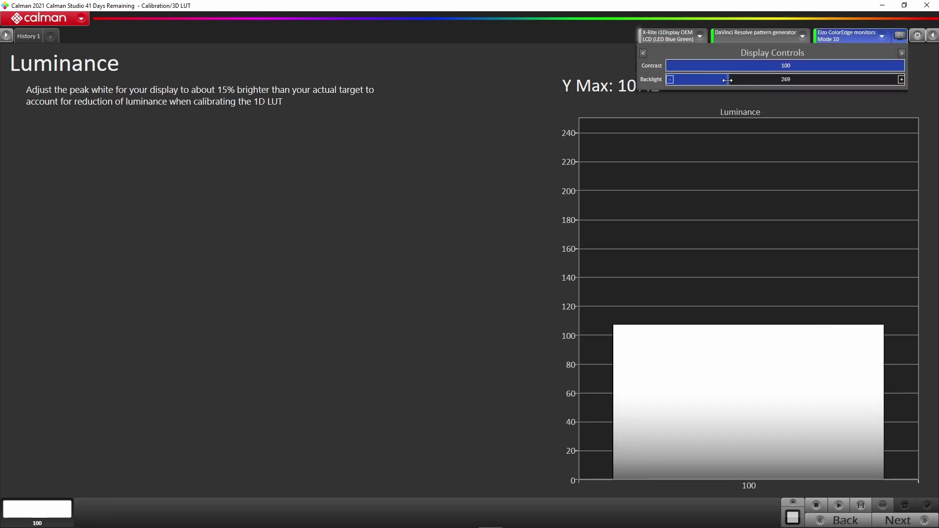
{"action": "left_click", "coordinate": [670, 80]}
{"action": "left_click", "coordinate": [670, 80]}
{"action": "left_click", "coordinate": [670, 81]}
{"action": "left_click", "coordinate": [670, 80]}
{"action": "left_click", "coordinate": [671, 81]}
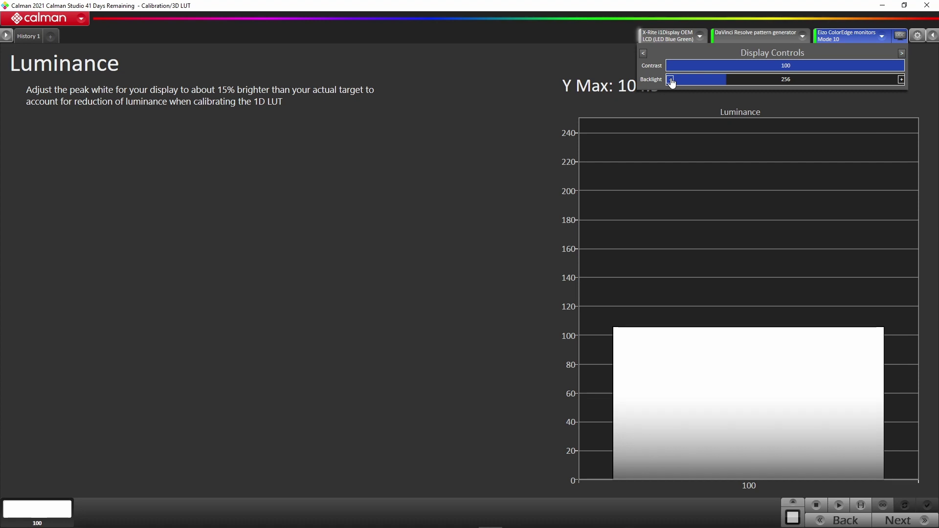
{"action": "left_click", "coordinate": [671, 81]}
{"action": "left_click", "coordinate": [671, 80]}
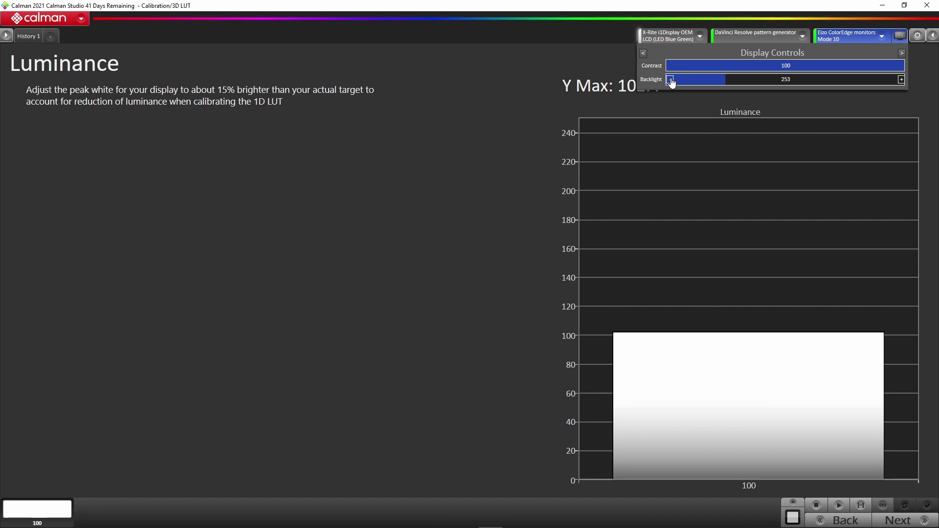
{"action": "left_click", "coordinate": [670, 80]}
{"action": "left_click", "coordinate": [670, 80]}
{"action": "left_click", "coordinate": [670, 80]}
{"action": "left_click", "coordinate": [670, 80]}
{"action": "left_click", "coordinate": [670, 80]}
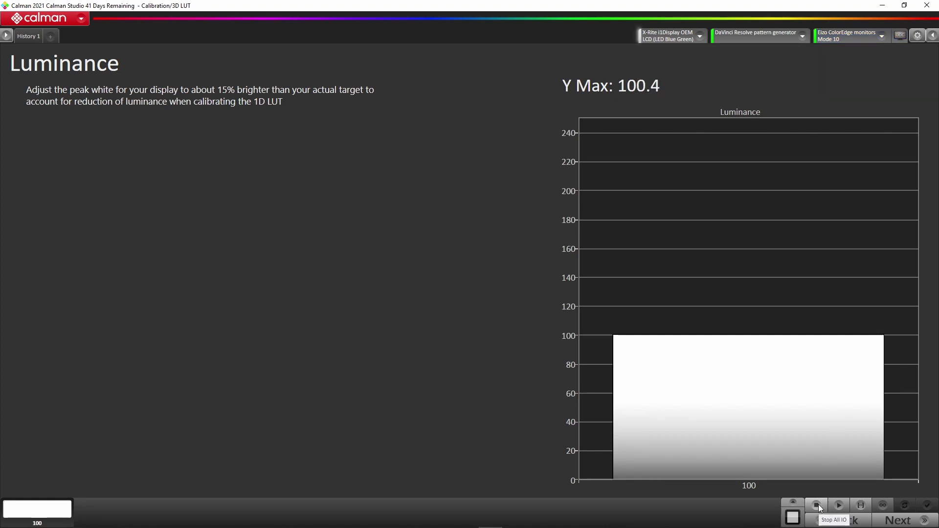
- Advance through White Balance, 1D LUT and 3D LUT to the 21-point Post Calibration Capture page
{"action": "left_click", "coordinate": [910, 520]}
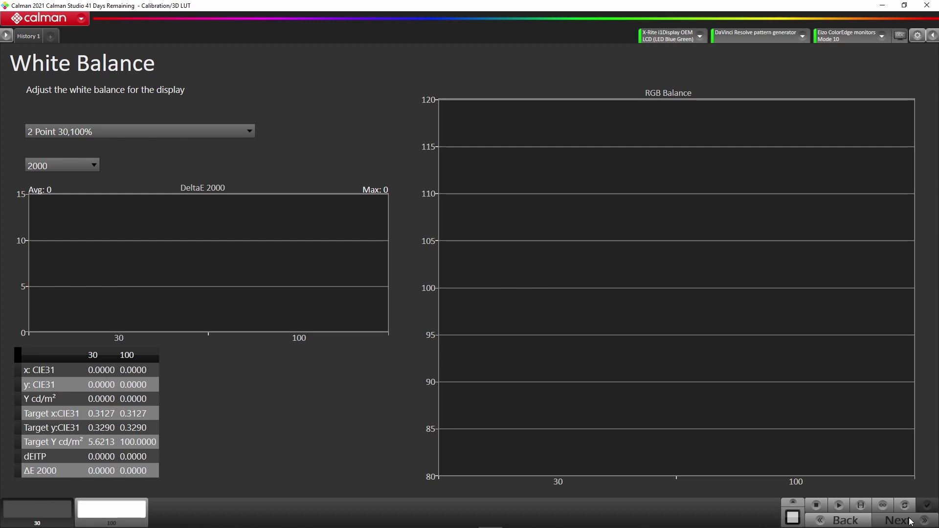
{"action": "left_click", "coordinate": [910, 521]}
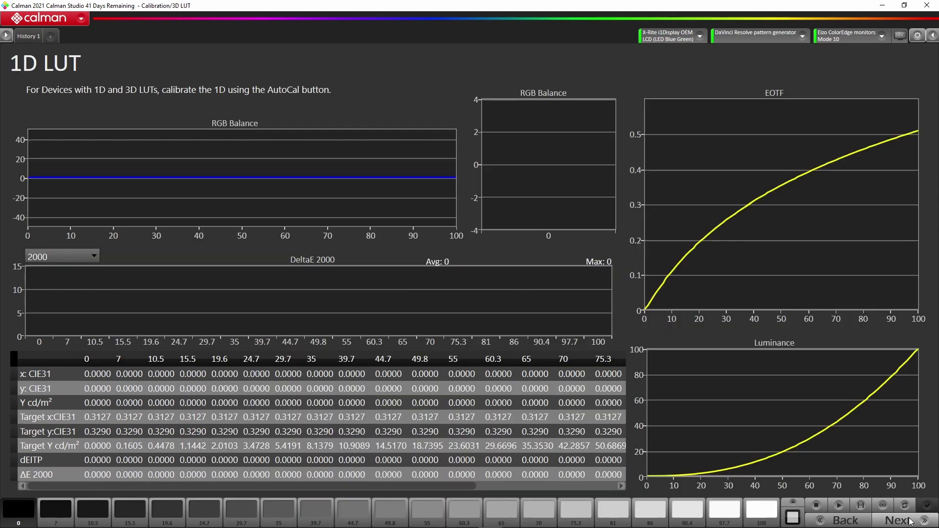
{"action": "left_click", "coordinate": [910, 521]}
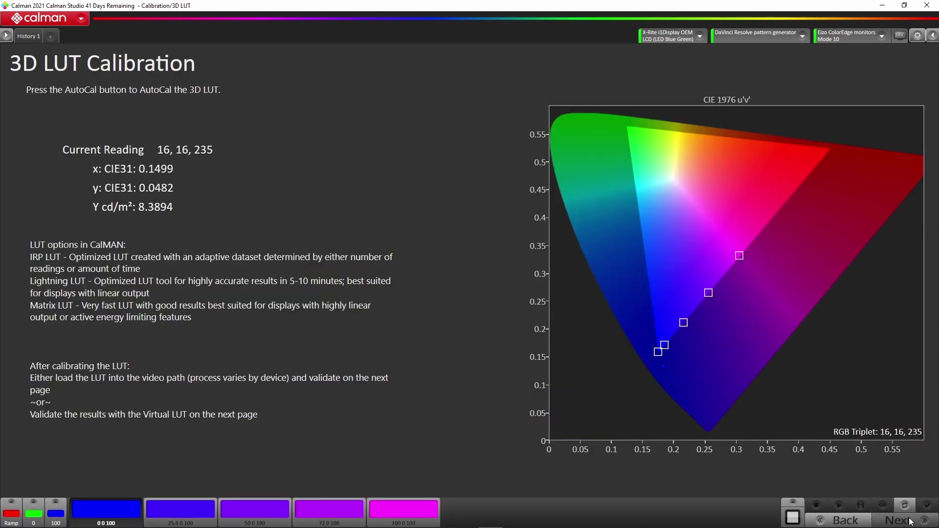
{"action": "left_click", "coordinate": [910, 520]}
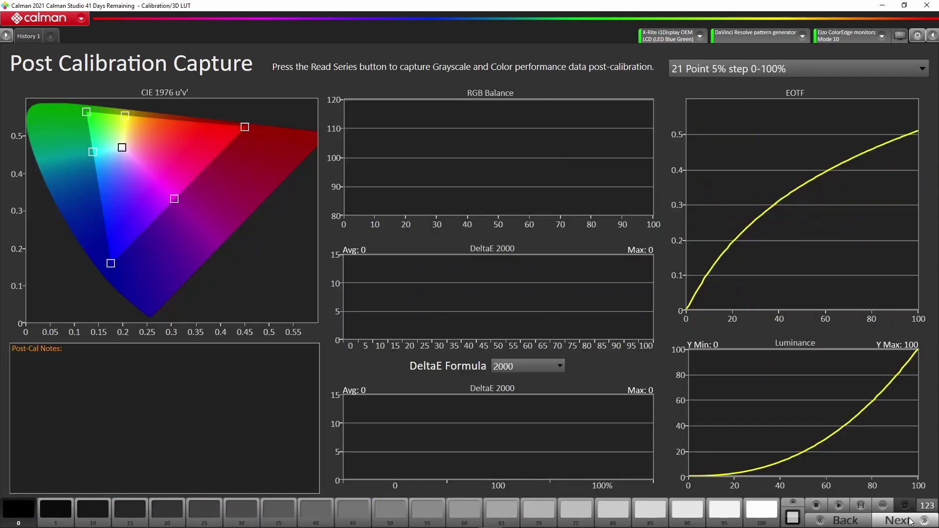
- Read the post-calibration series (grayscale DeltaE 2000 avg 0.4, max 0.8) and continue to Calibration Complete
{"action": "left_click", "coordinate": [862, 508]}
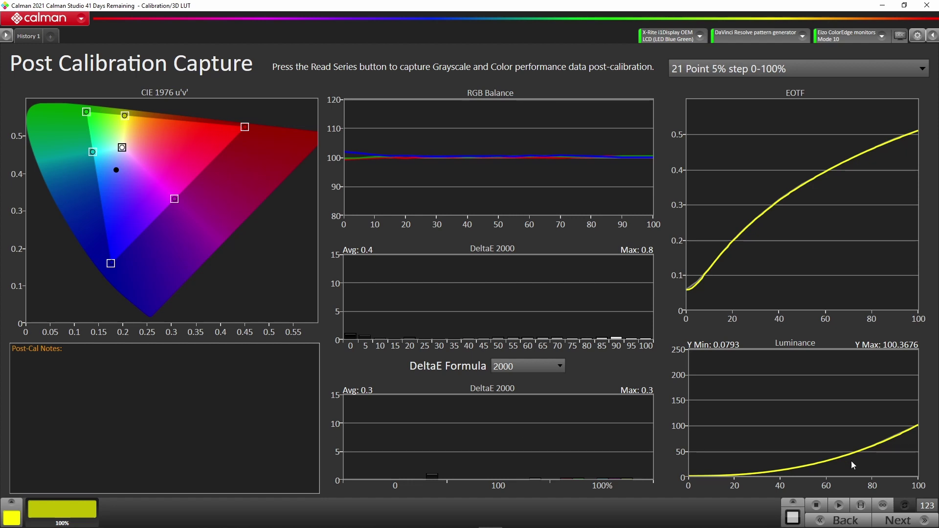
{"action": "left_click", "coordinate": [903, 520]}
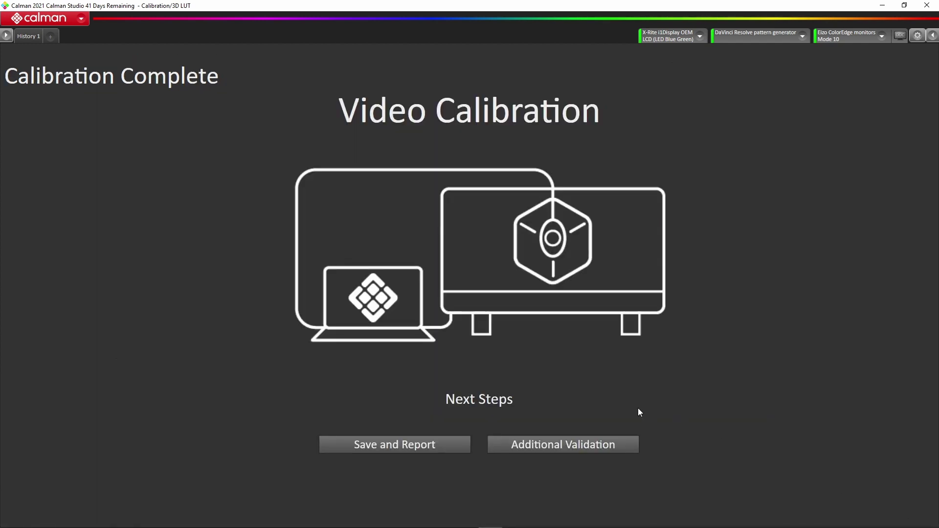
- Start Additional Validation and read the ColorChecker series, getting DeltaE 2000 average 0.3, max 0.6
{"action": "left_click", "coordinate": [580, 445]}
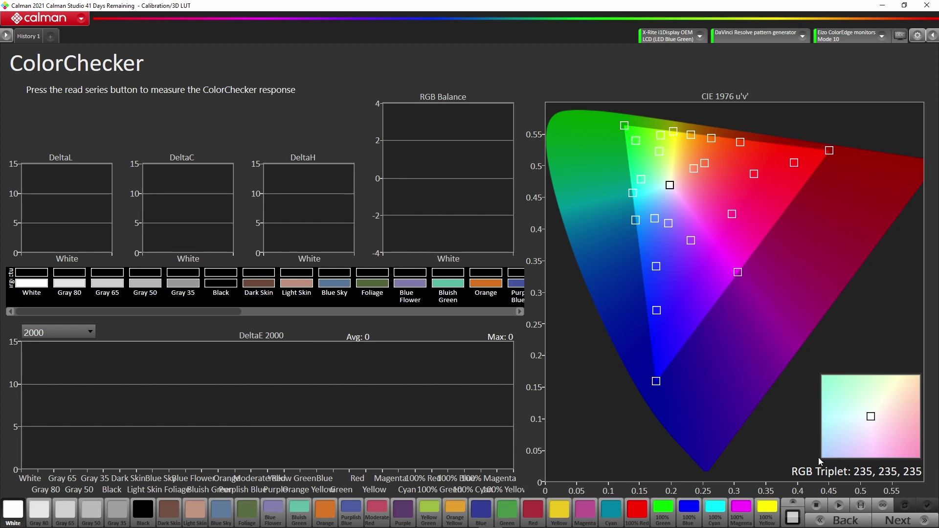
{"action": "left_click", "coordinate": [862, 506]}
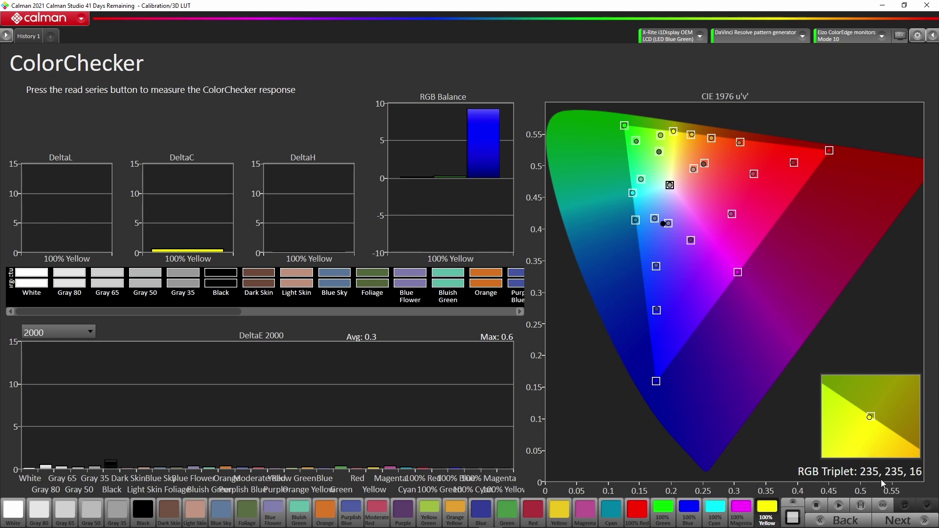
{"action": "mouse_move", "coordinate": [886, 527]}
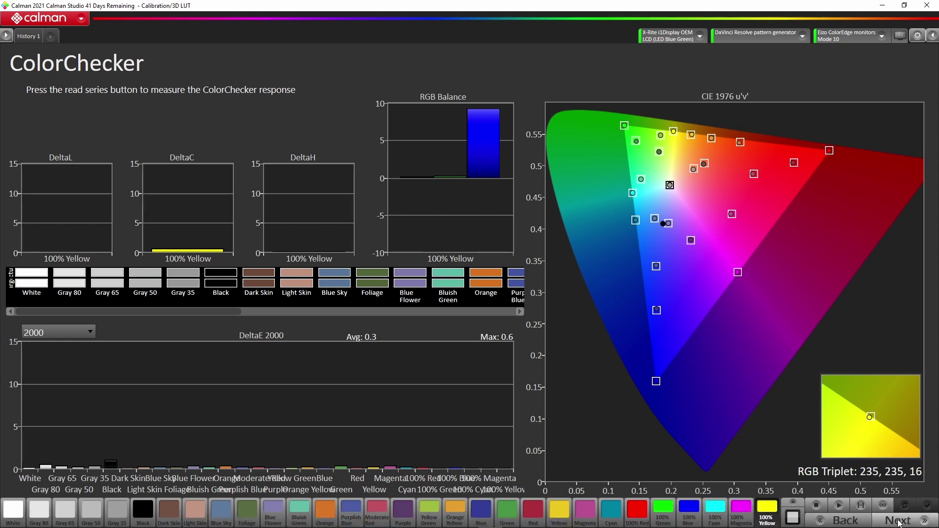
- Measure the 20% saturation sweep series, getting DeltaE 2000 average 0.3, max 0.5
{"action": "left_click", "coordinate": [899, 523]}
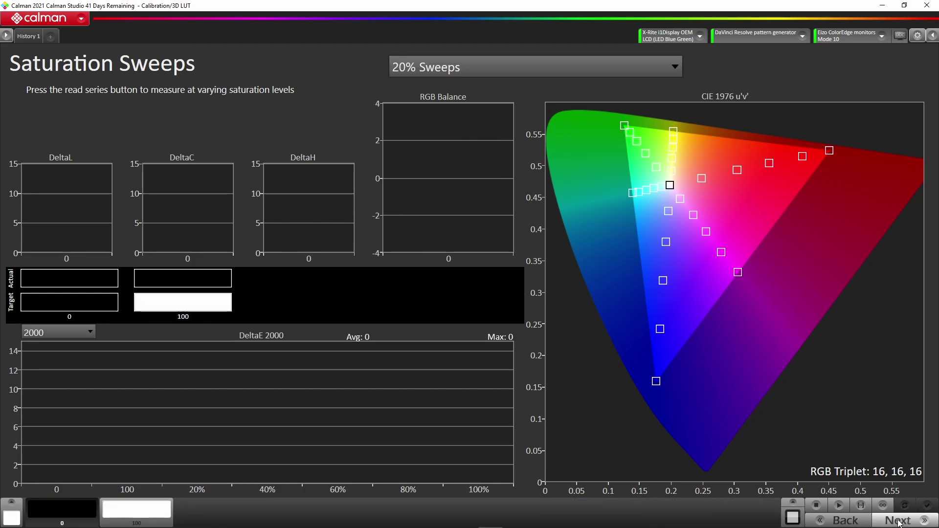
{"action": "left_click", "coordinate": [860, 505]}
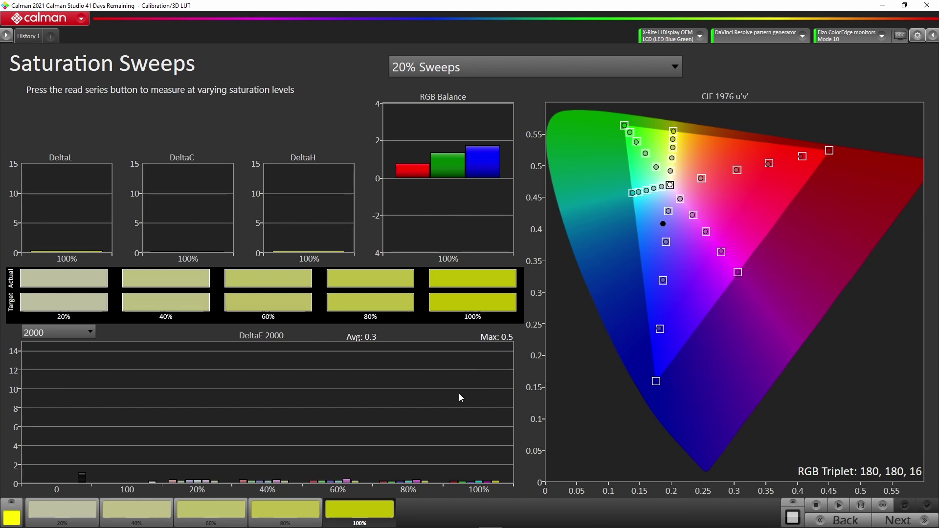
- Return to Calibration Complete and save the session and report as 8072021 Calibration_2.cdfx
{"action": "left_click", "coordinate": [899, 520]}
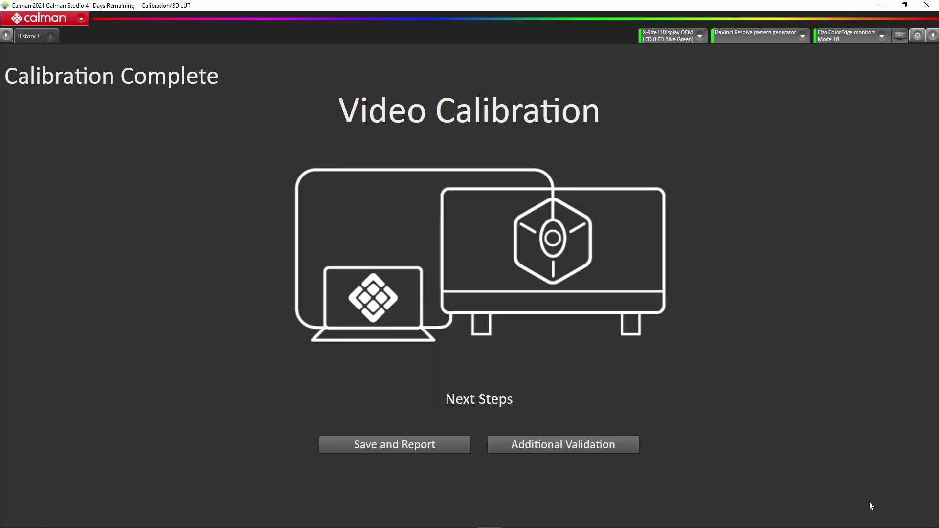
{"action": "left_click", "coordinate": [404, 446]}
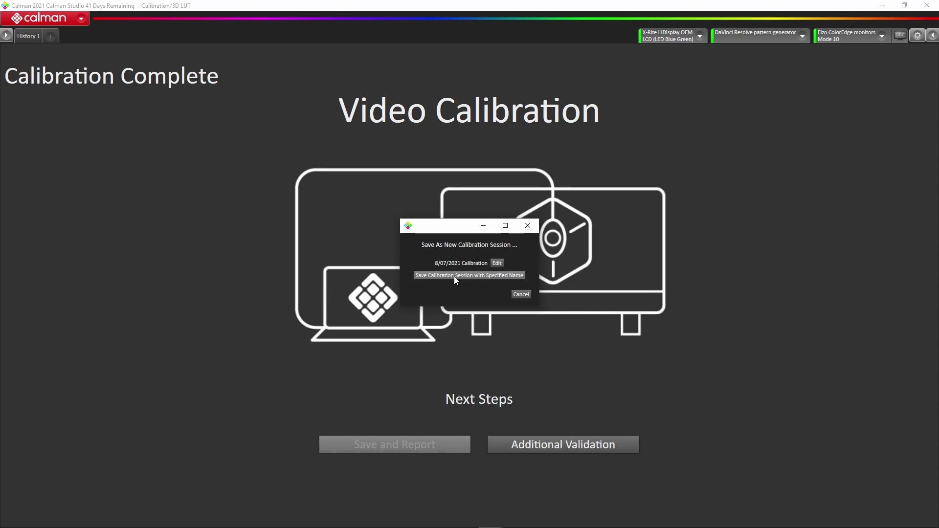
{"action": "left_click", "coordinate": [455, 276]}
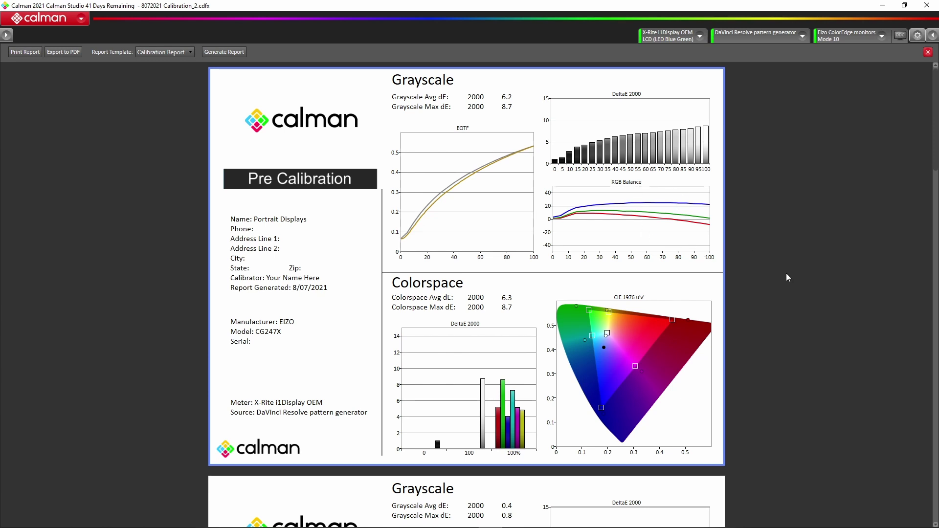
{"action": "scroll", "coordinate": [786, 274], "scroll_direction": "down", "scroll_amount": 10}
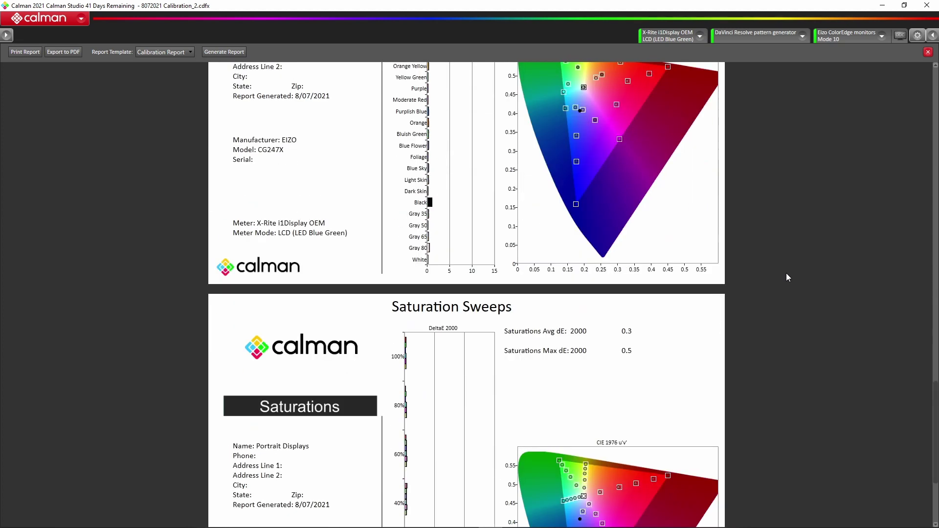
{"action": "scroll", "coordinate": [785, 273], "scroll_direction": "up", "scroll_amount": 5}
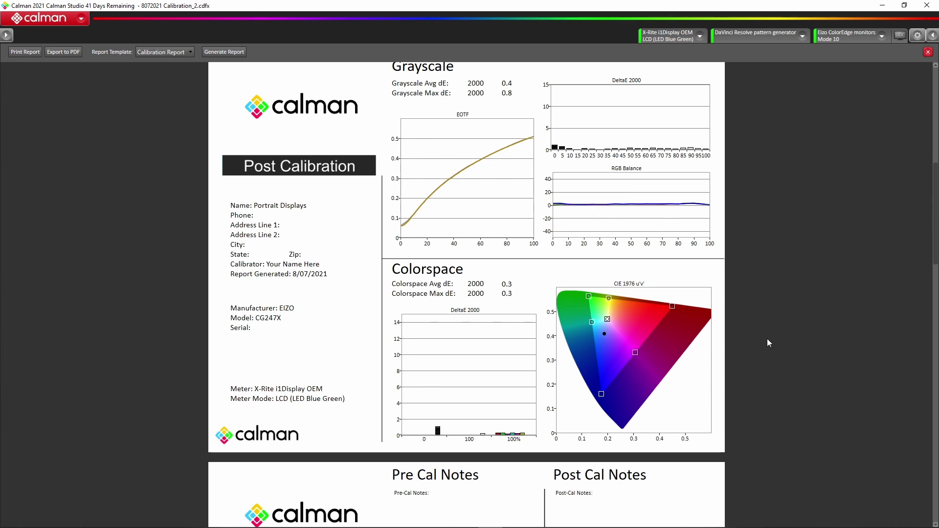
{"action": "scroll", "coordinate": [780, 342], "scroll_direction": "down", "scroll_amount": 10}
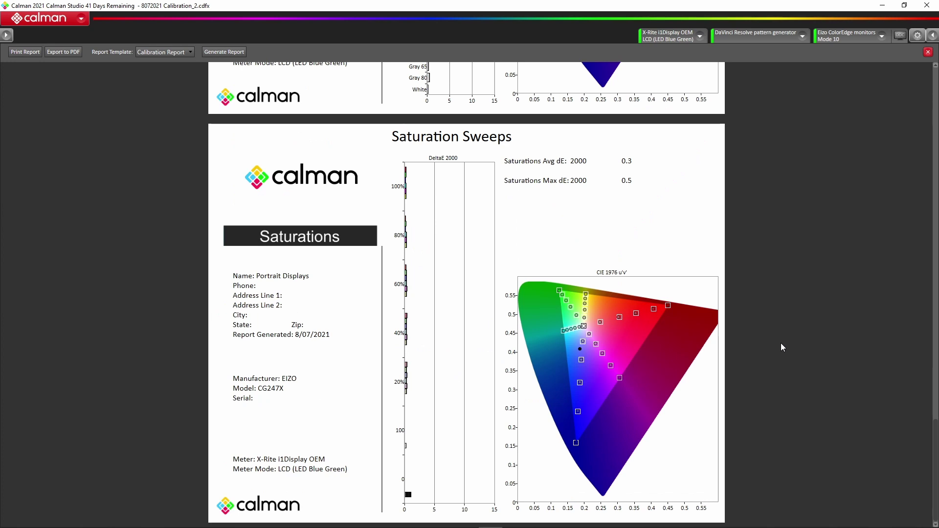
{"action": "scroll", "coordinate": [780, 342], "scroll_direction": "down", "scroll_amount": 8}
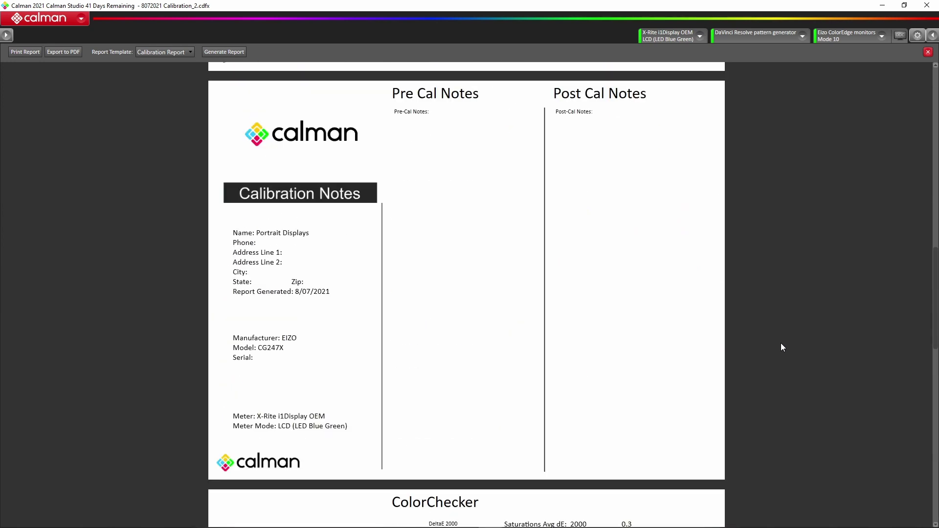